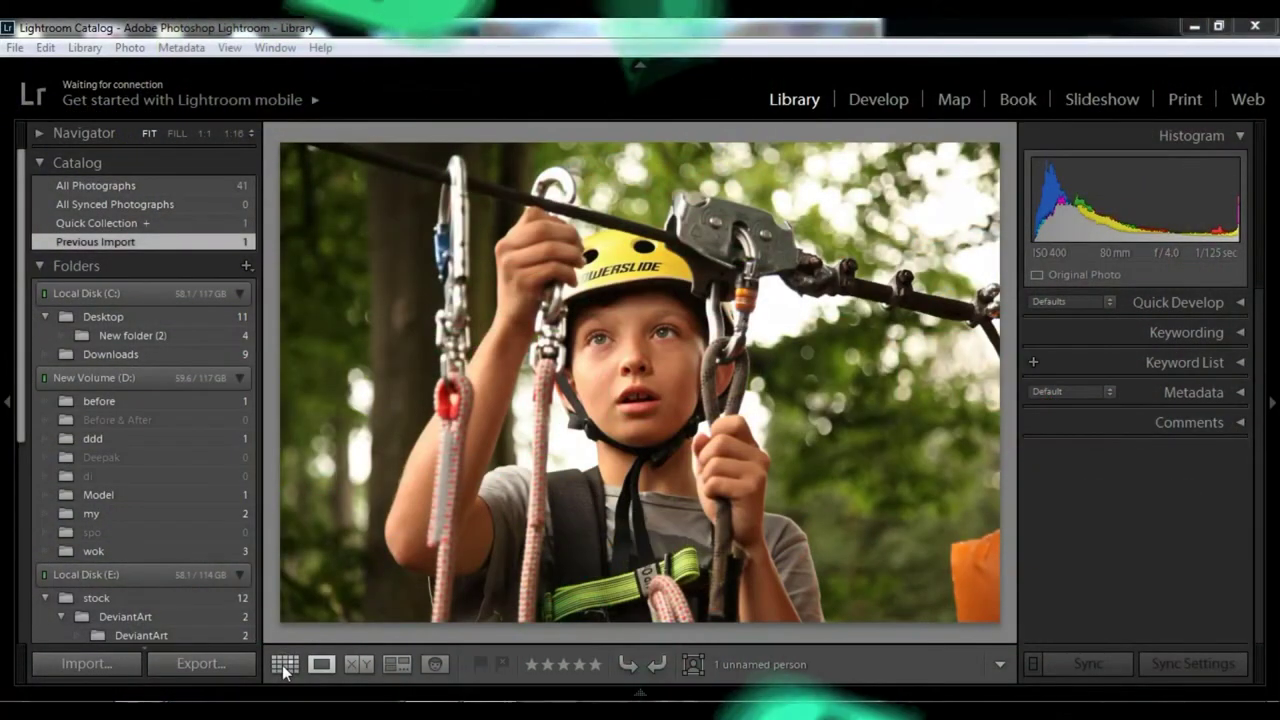
- Open the climbing boy photo from the Library grid in the Develop module
left_click(285, 666)
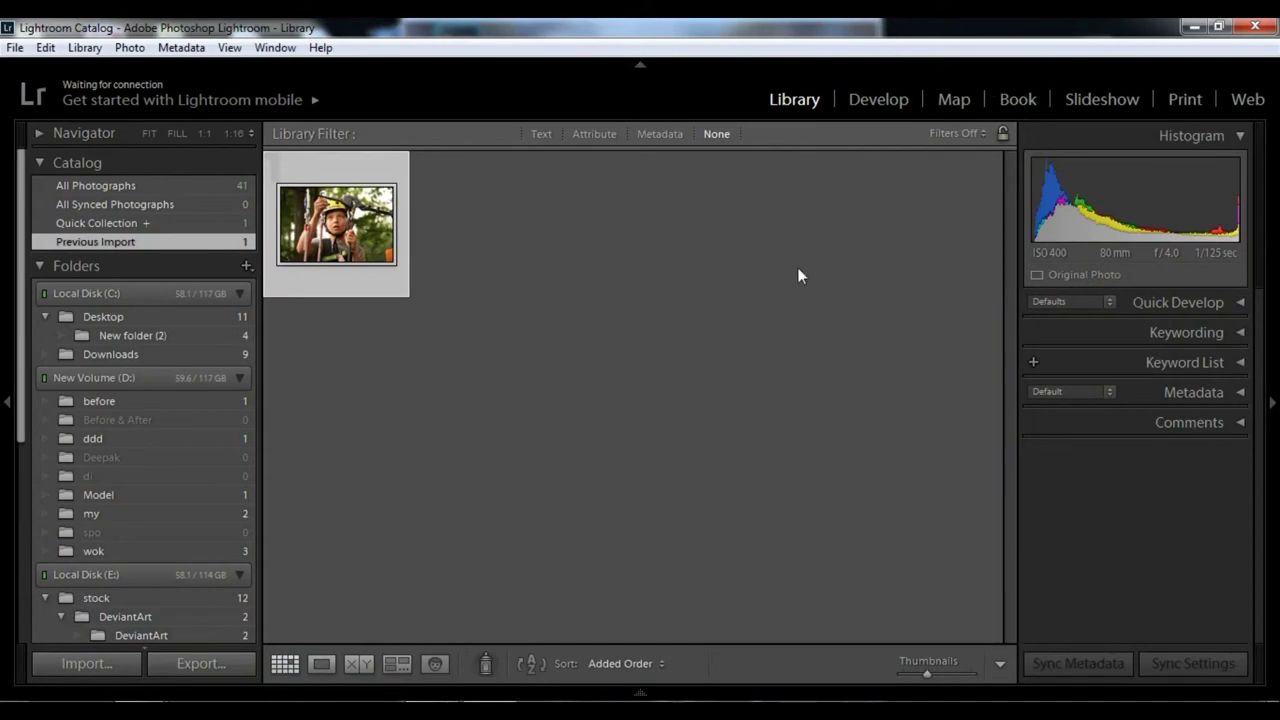
left_click(890, 100)
- Lower Exposure to -0.20 and Highlights to -71 in the Basic panel
key("Down")
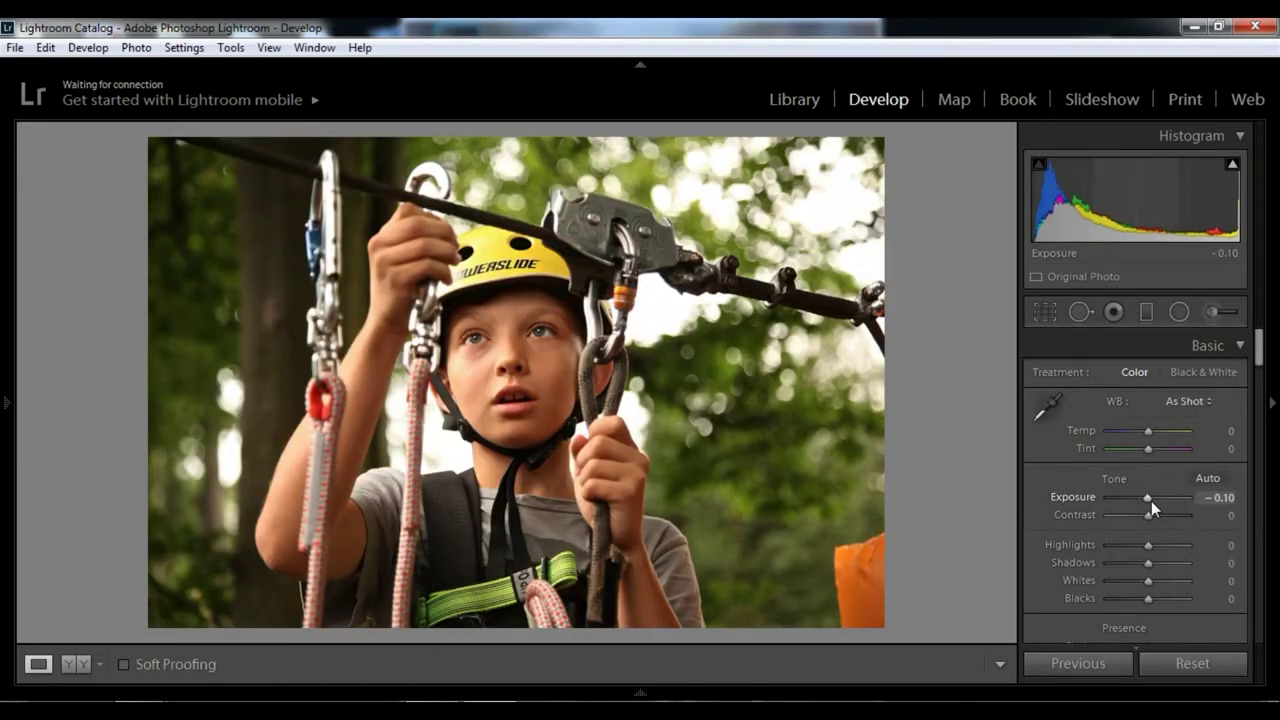
key("Down")
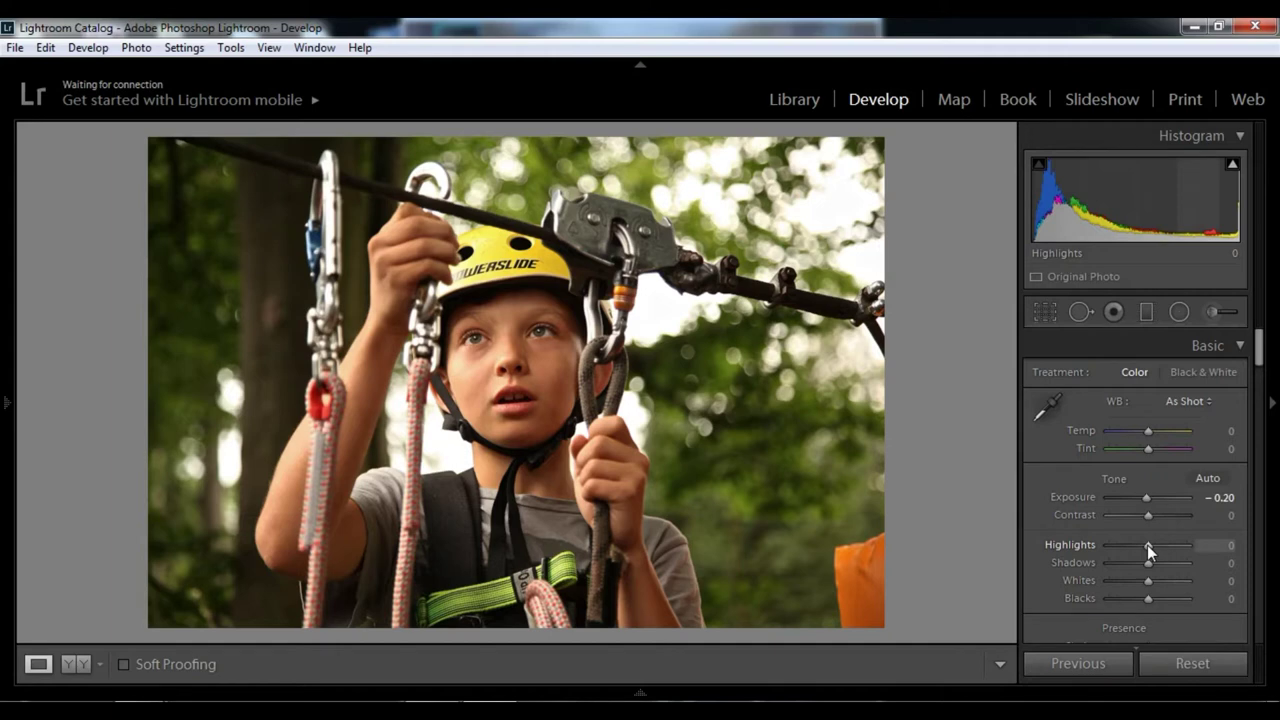
scroll(1147, 545, "down", 1)
scroll(1147, 545, "down", 1)
scroll(1147, 545, "down", 1)
scroll(1136, 548, "down", 1)
scroll(1135, 548, "down", 1)
scroll(1132, 547, "down", 1)
scroll(1132, 547, "down", 1)
scroll(1129, 546, "down", 1)
scroll(1129, 546, "down", 1)
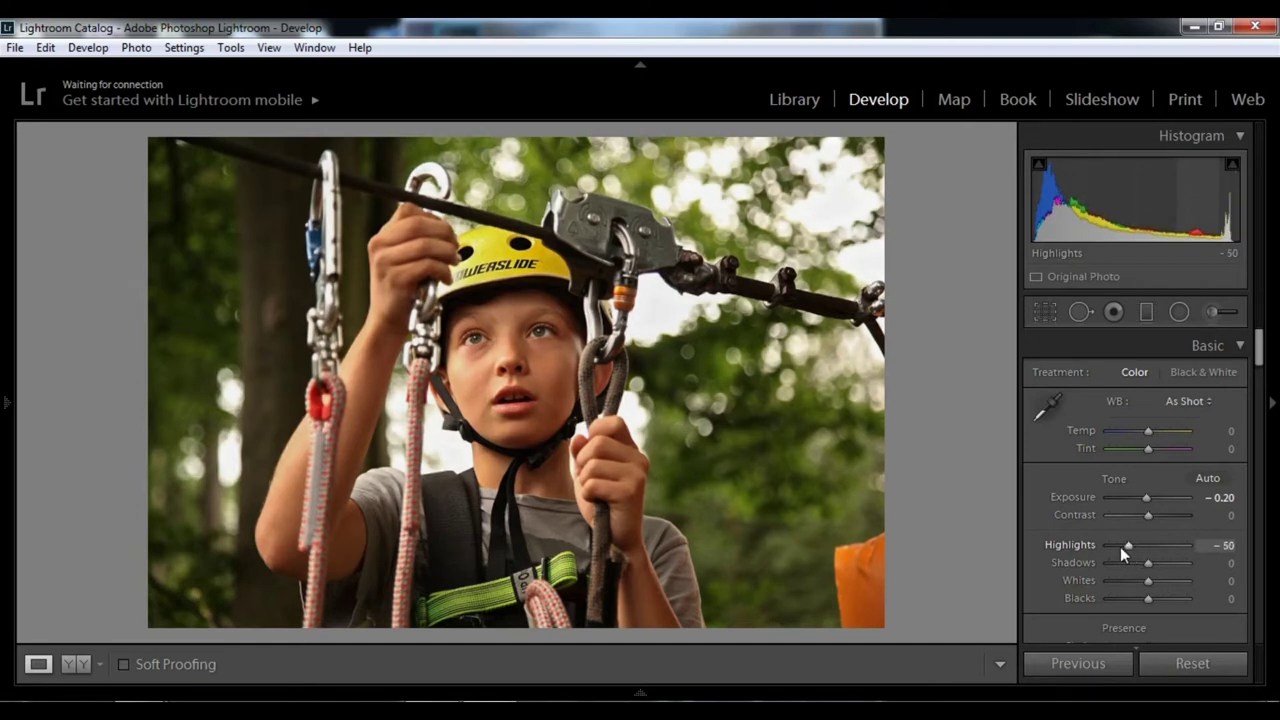
scroll(1121, 547, "down", 1)
scroll(1121, 547, "down", 1)
scroll(1120, 547, "down", 1)
scroll(1117, 546, "down", 1)
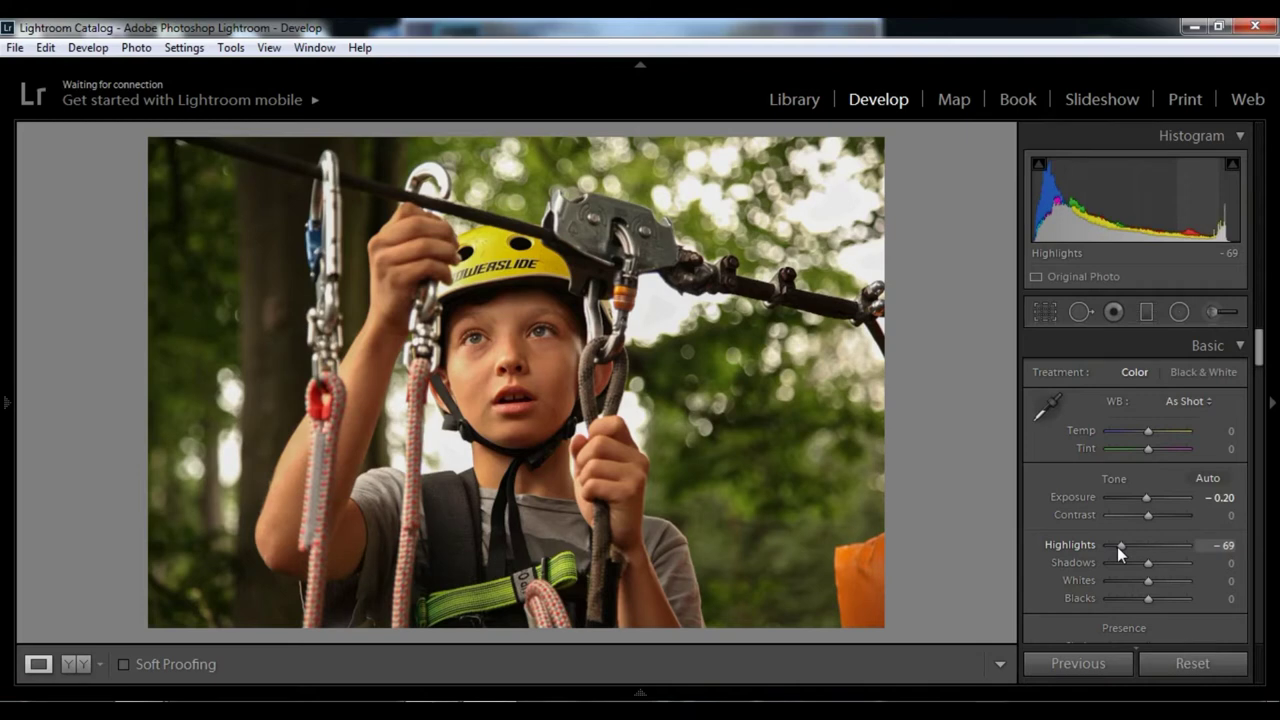
scroll(1117, 546, "down", 1)
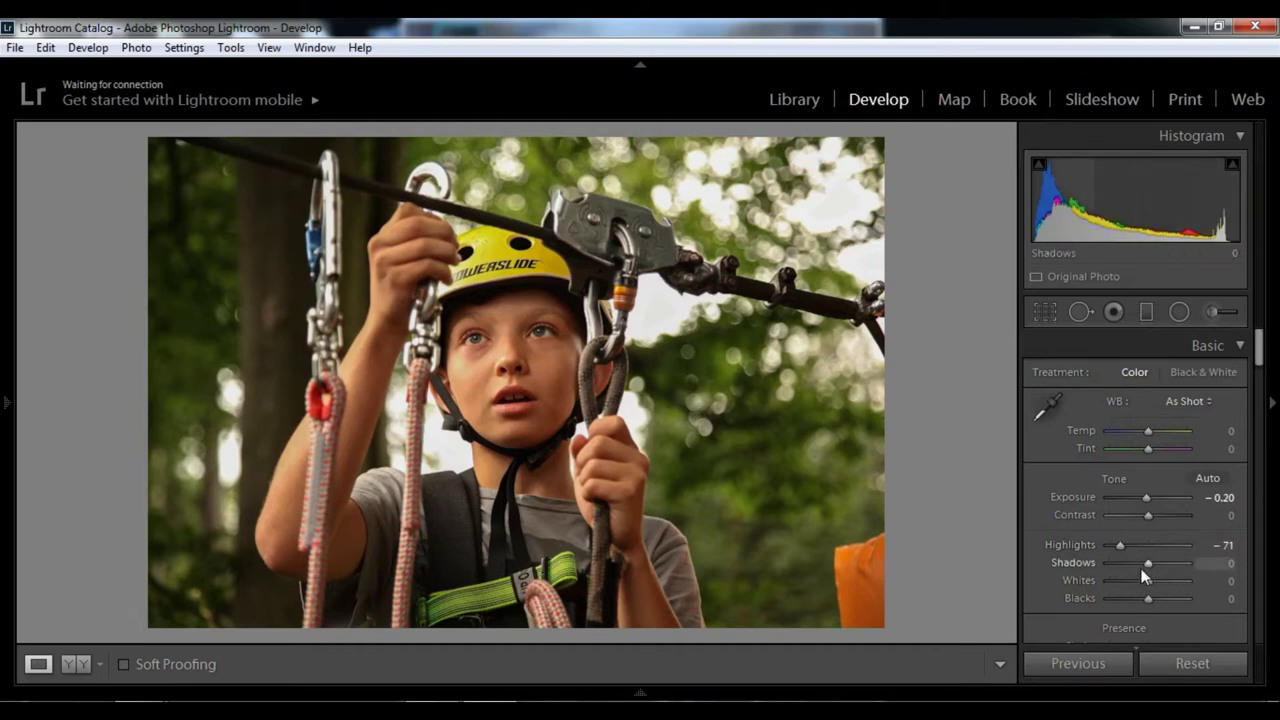
- Raise Shadows to +24 and Whites to +29
mouse_move(1147, 563)
left_mouse_down()
mouse_move(1174, 563)
mouse_move(1155, 571)
left_mouse_up()
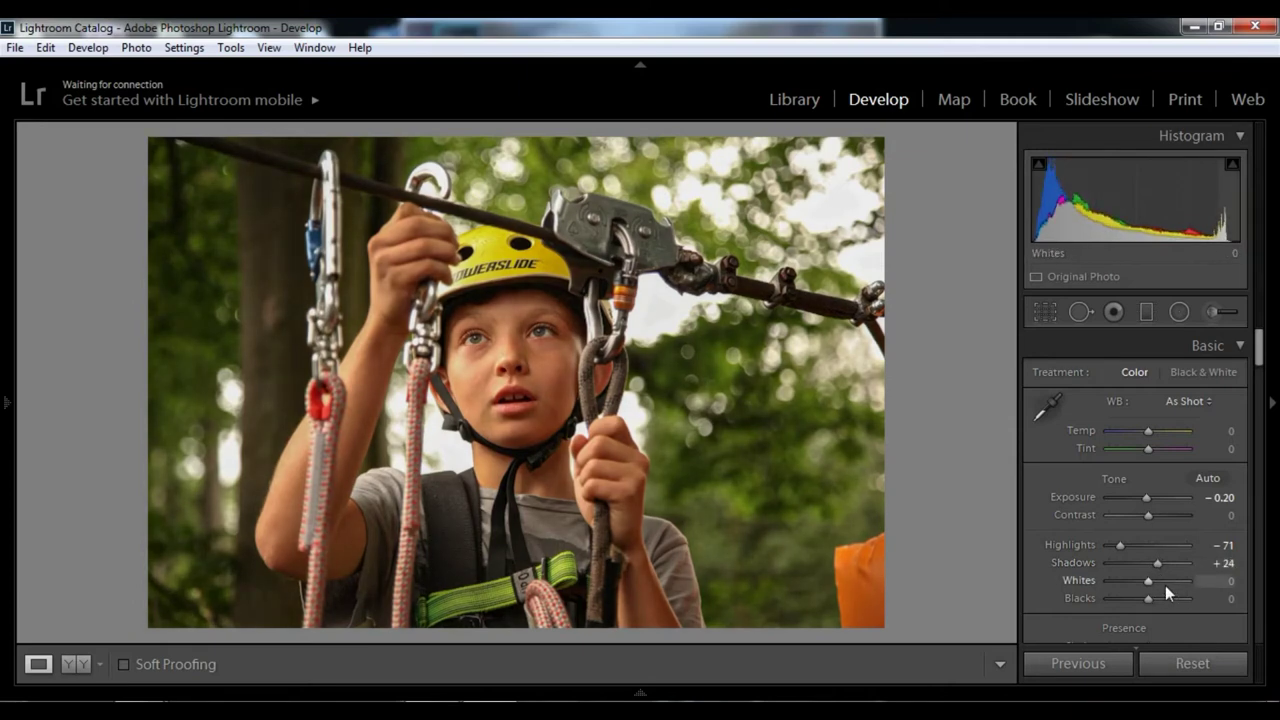
left_click_drag(1147, 580, 1158, 578)
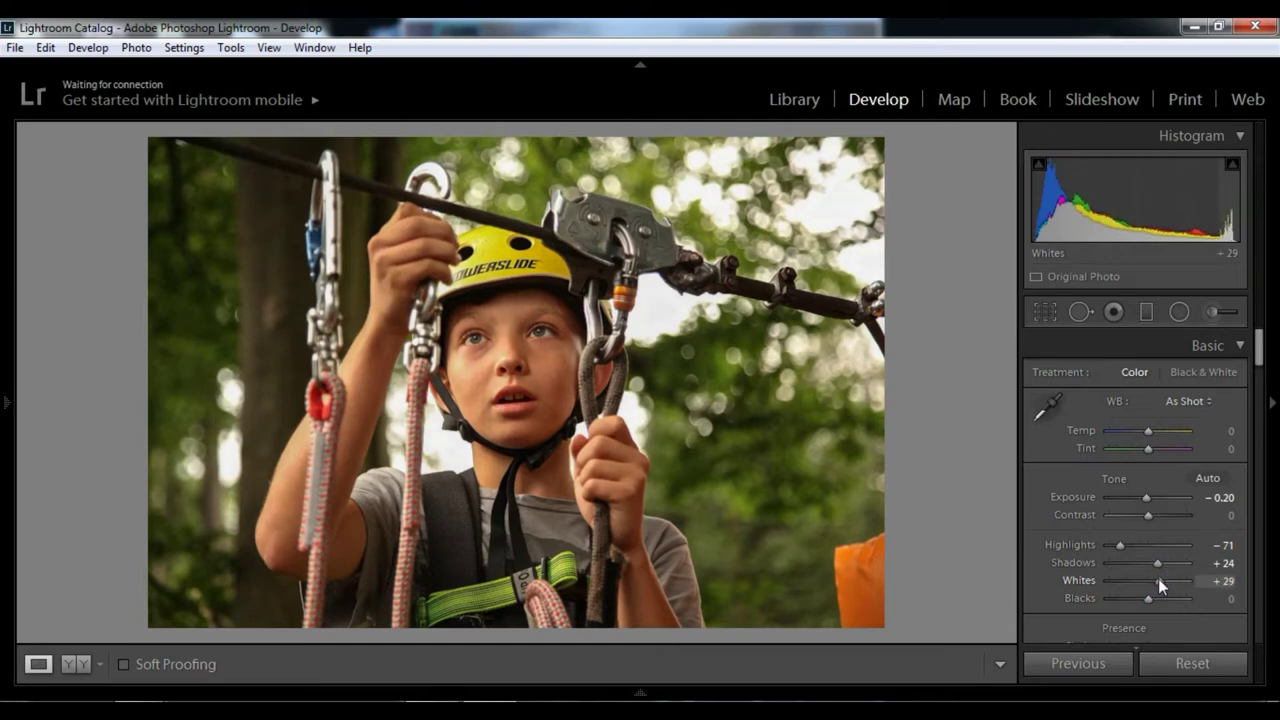
left_click(1032, 491)
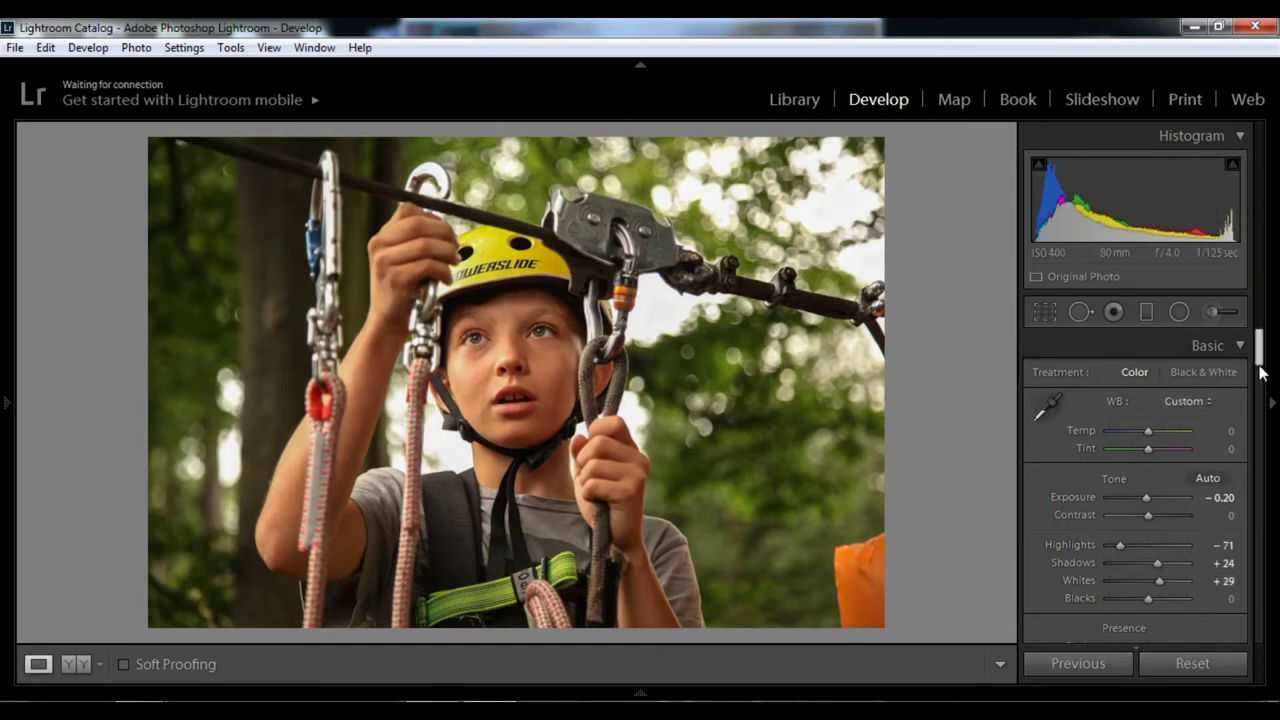
left_click_drag(1260, 365, 1266, 397)
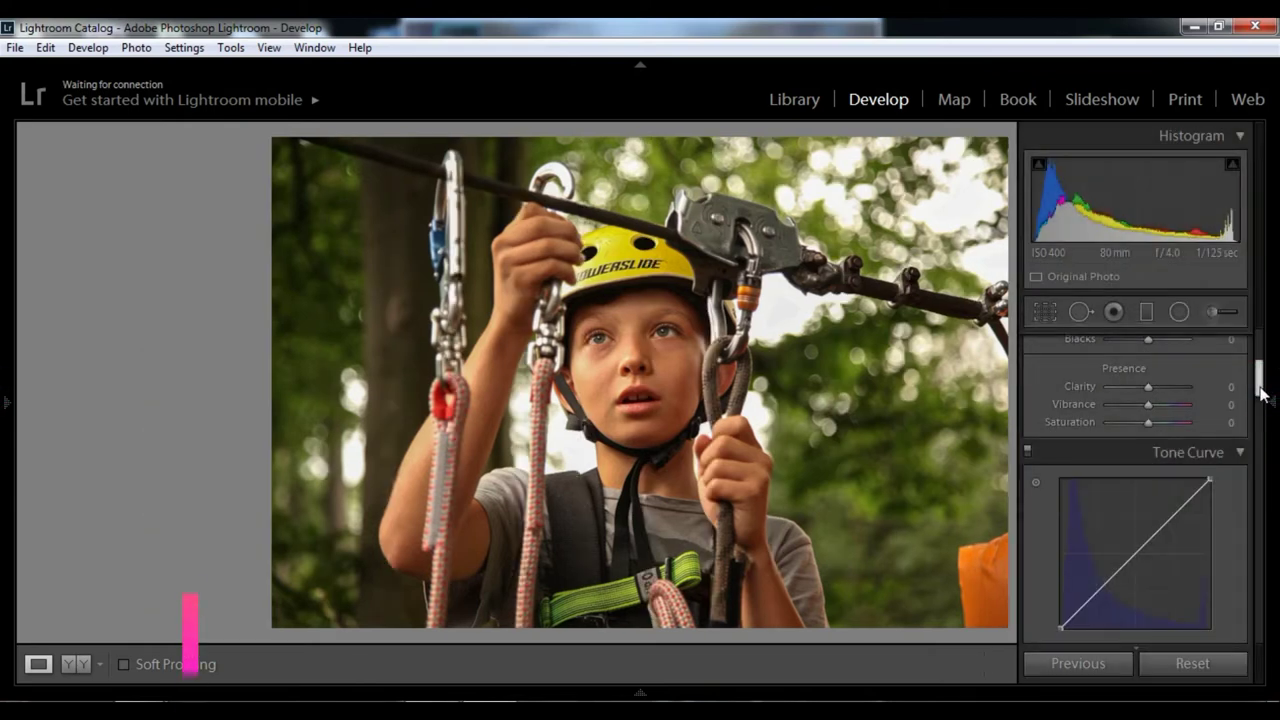
- Tint the split-tone highlights teal with hue 180 and saturation 58, balance toward highlights
left_click_drag(1260, 388, 1266, 520)
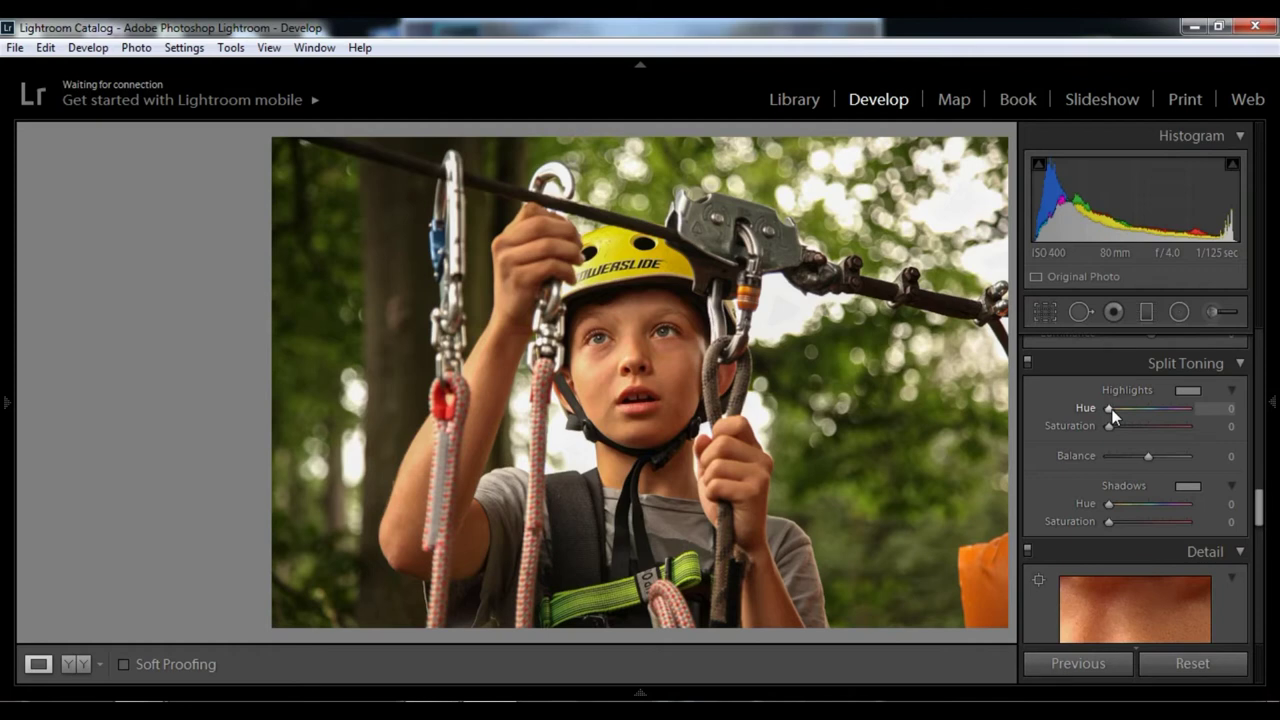
left_click_drag(1113, 410, 1153, 409)
left_click_drag(1109, 426, 1157, 429)
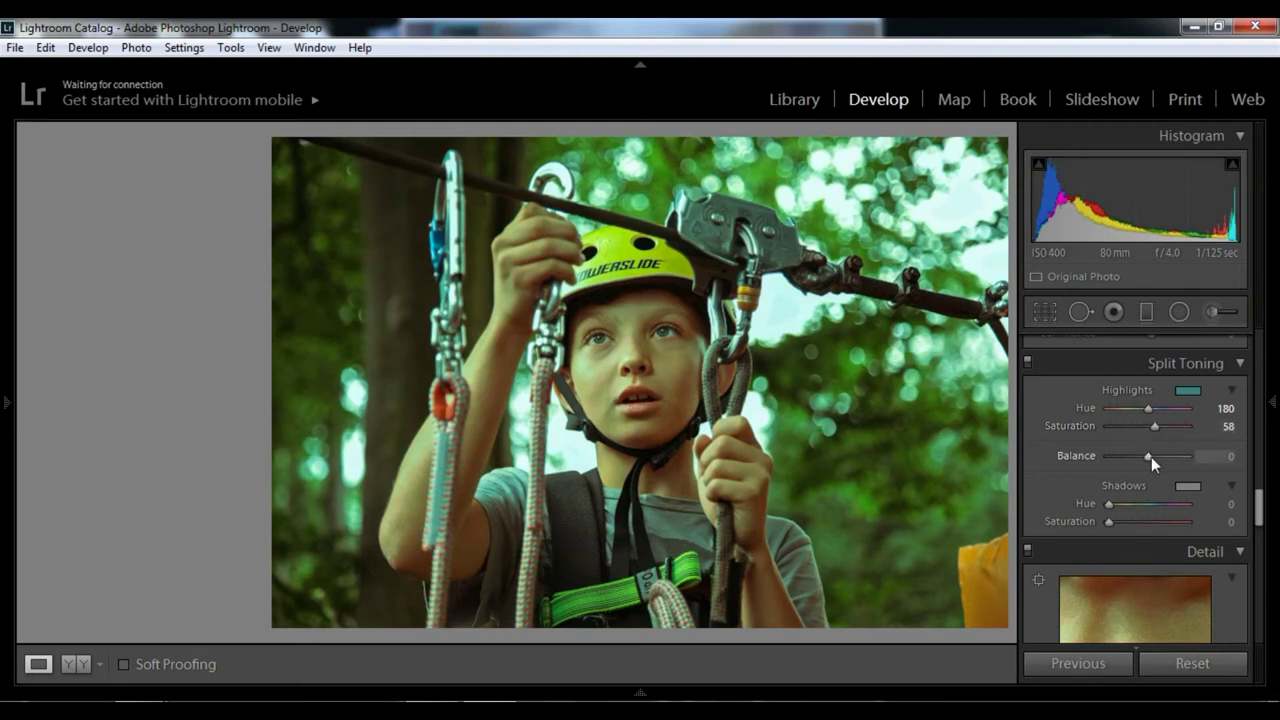
left_click_drag(1149, 457, 1192, 456)
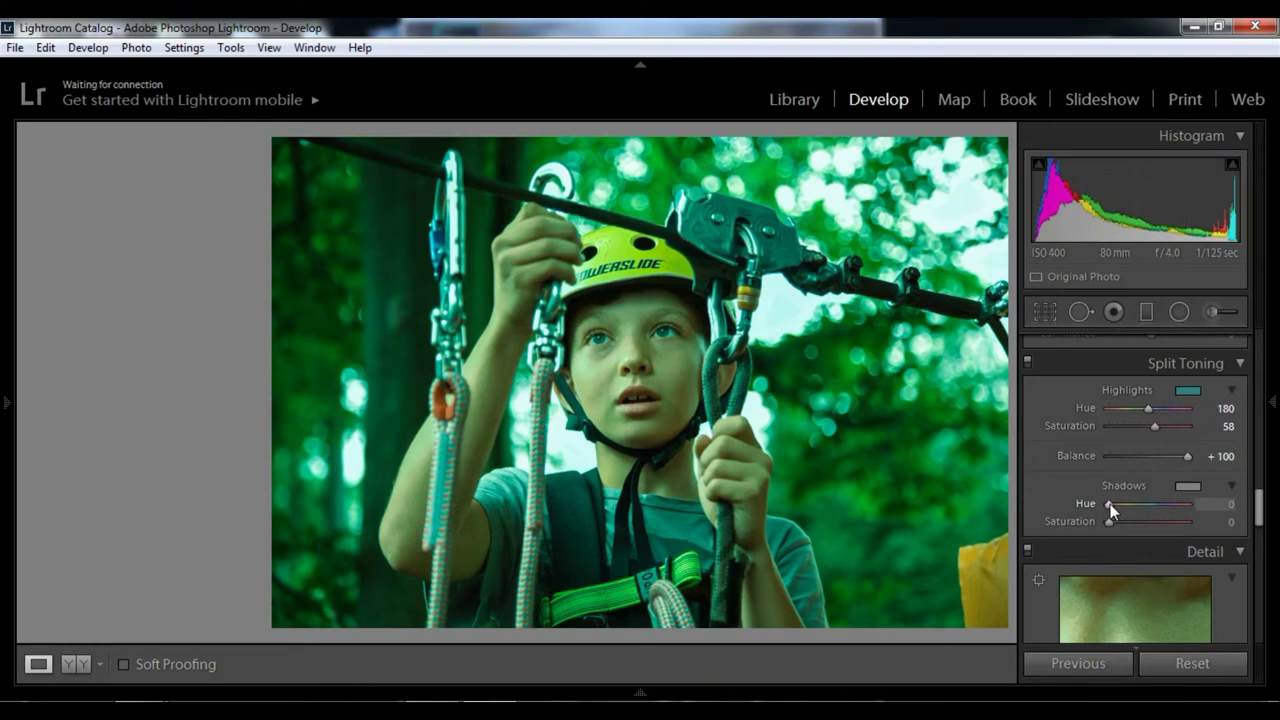
- Set the split-tone shadows to hue 193, saturation 54, and settle Balance at +81
mouse_move(1110, 505)
left_mouse_down()
mouse_move(1158, 505)
mouse_move(1120, 525)
mouse_move(1154, 515)
left_mouse_up()
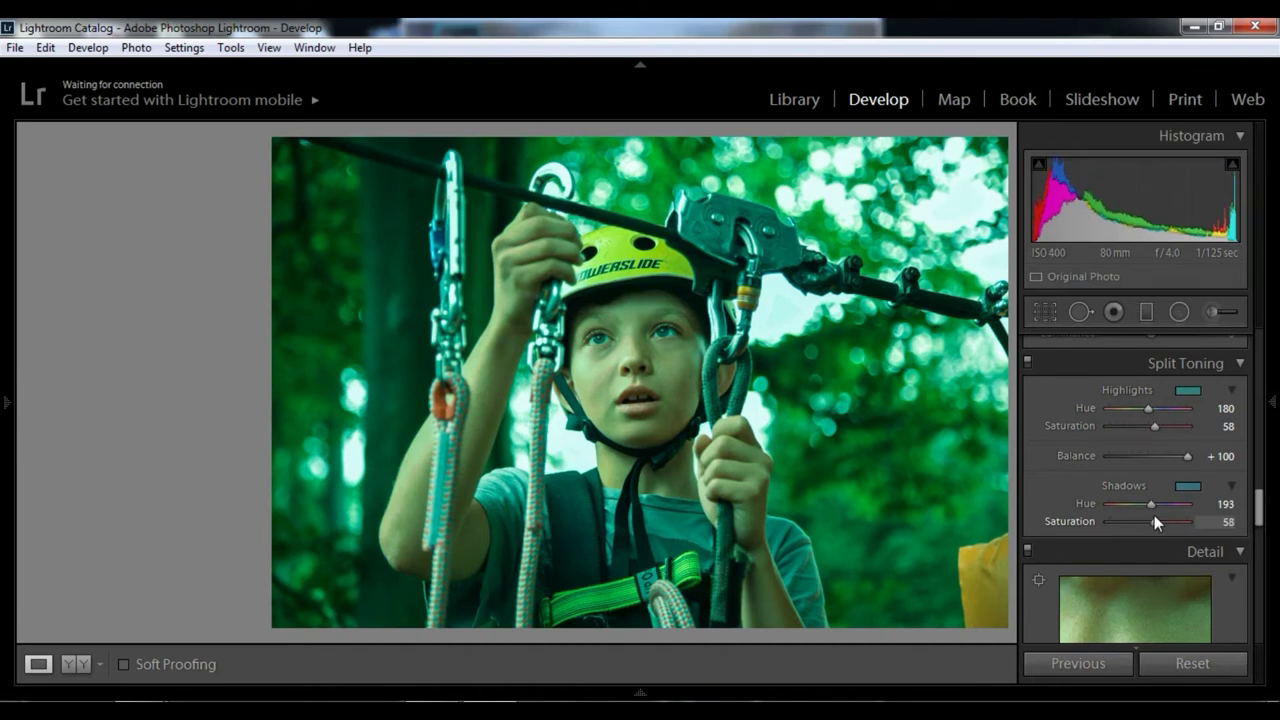
left_click_drag(1152, 516, 1151, 516)
left_click_drag(1187, 456, 1179, 456)
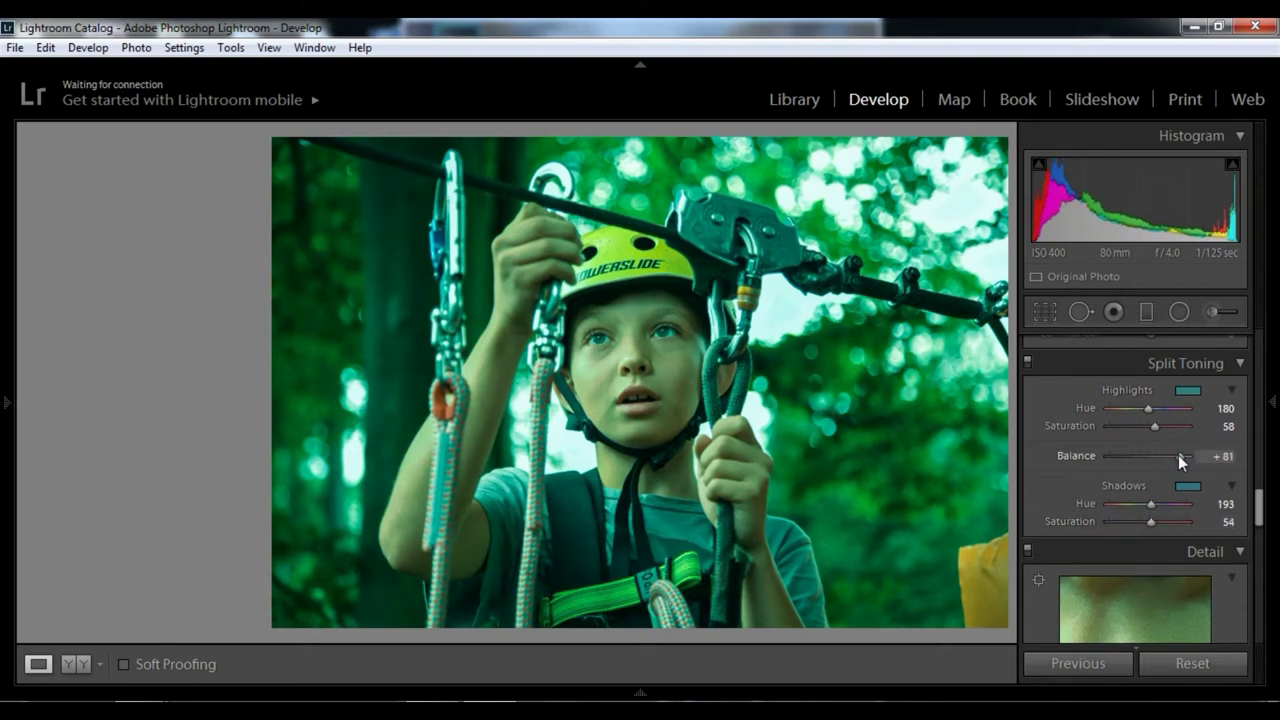
left_click_drag(1257, 495, 1257, 531)
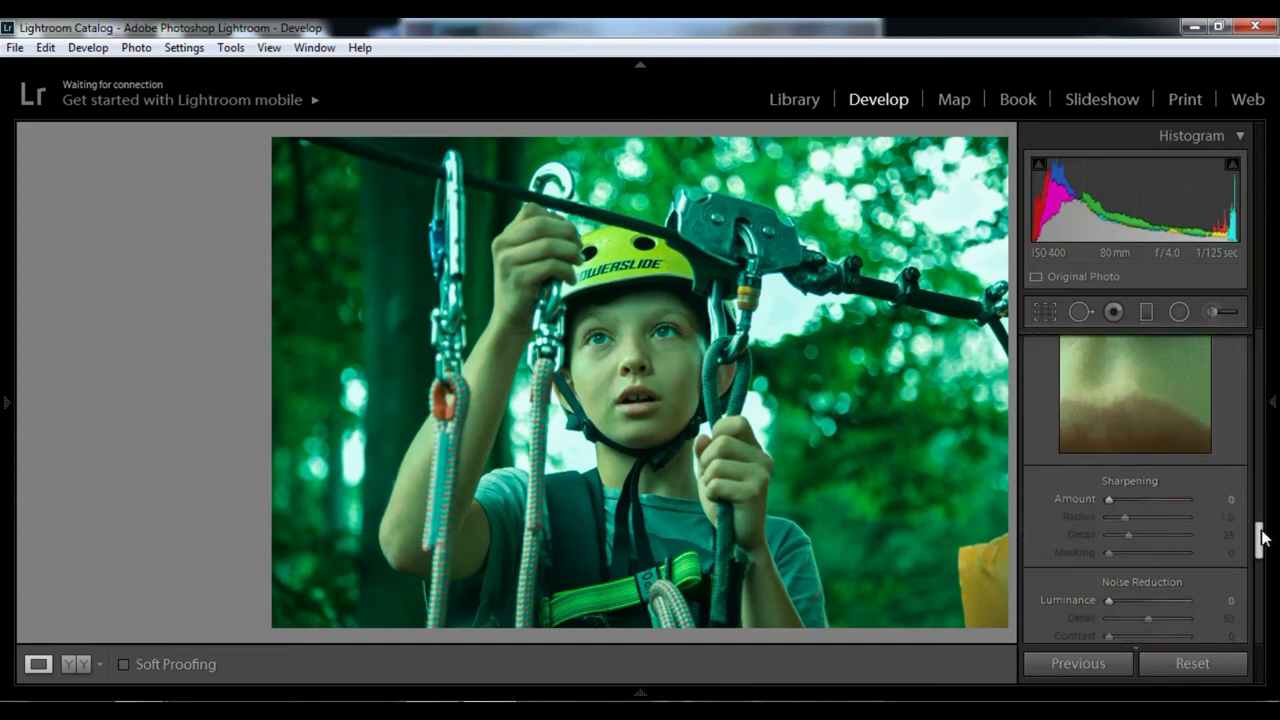
- Set Sharpening Amount to 14 and Luminance noise reduction to 2
left_click_drag(1109, 453, 1117, 454)
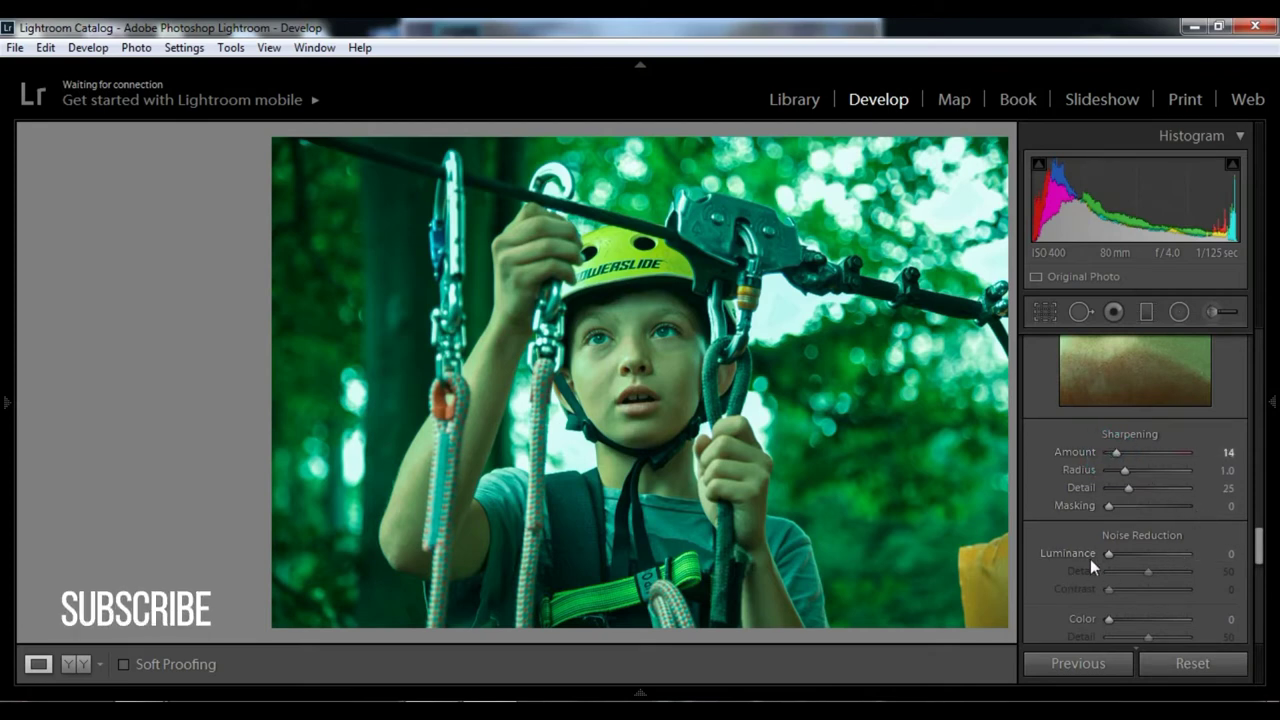
left_click_drag(1106, 552, 1110, 552)
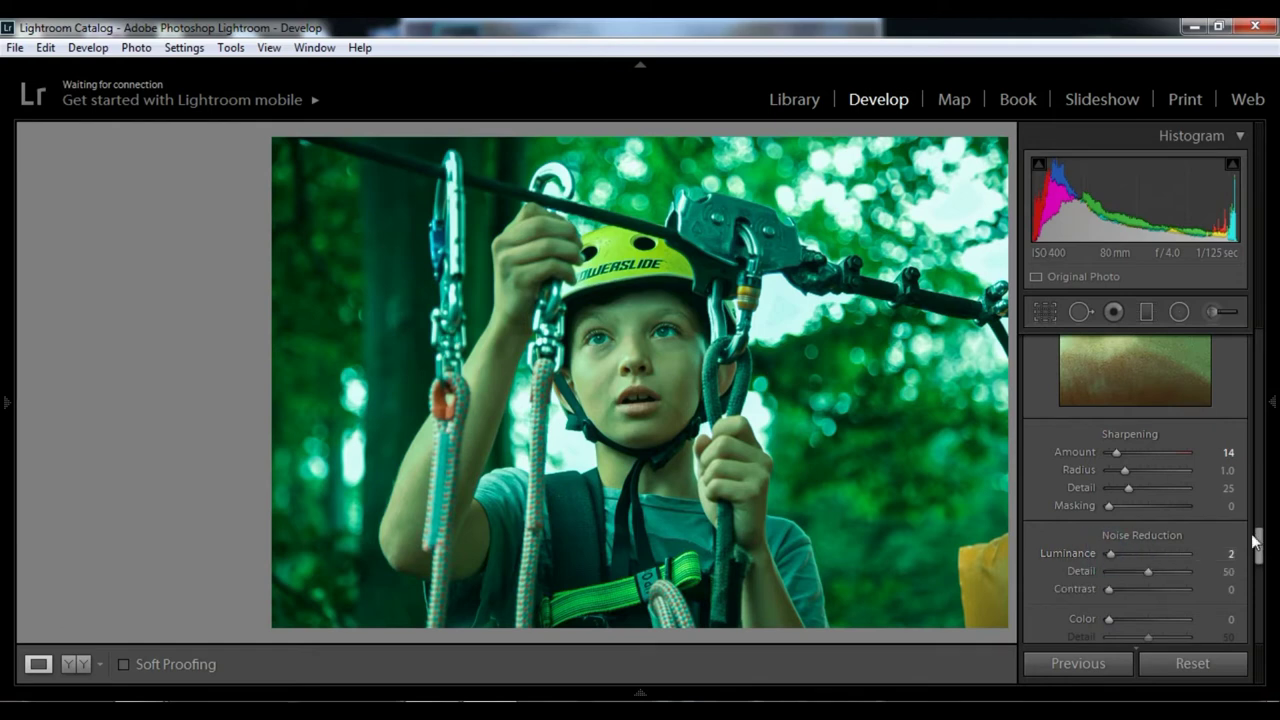
left_click_drag(1258, 544, 1261, 597)
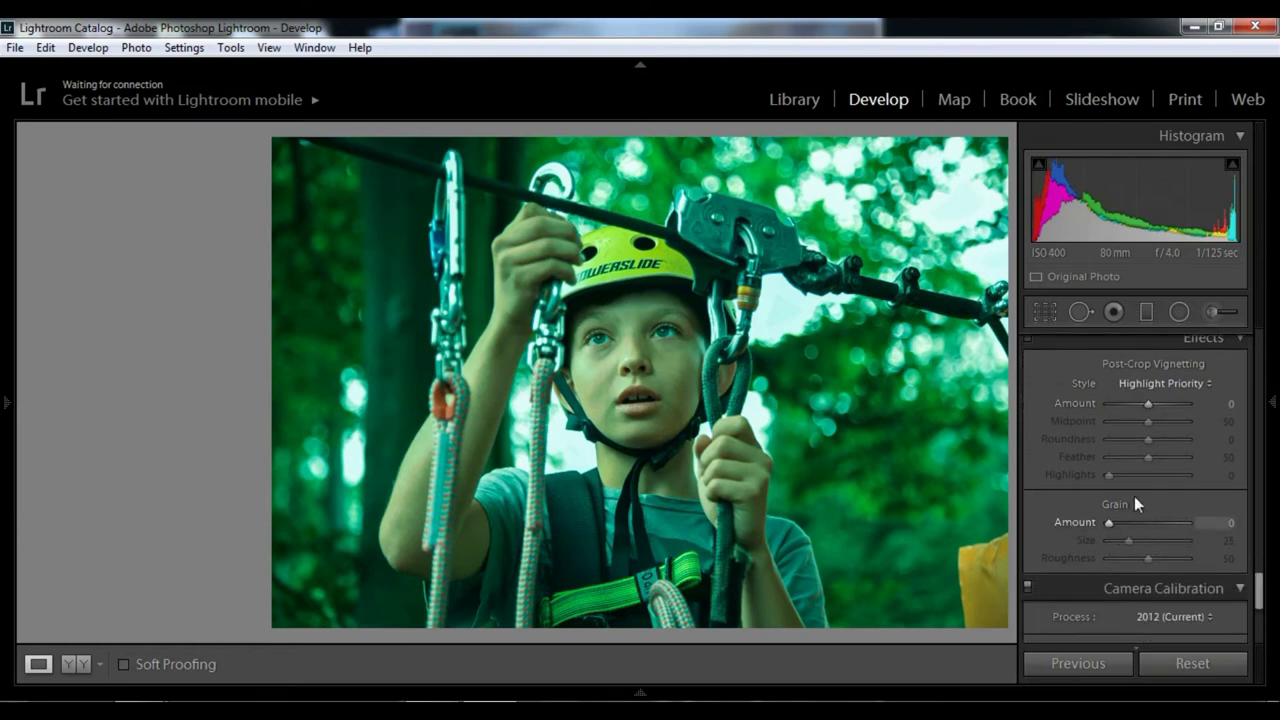
- Set the post-crop vignette to Amount -45, Midpoint 57 and Roundness -79
left_click(1146, 404)
left_click_drag(1145, 404, 1127, 408)
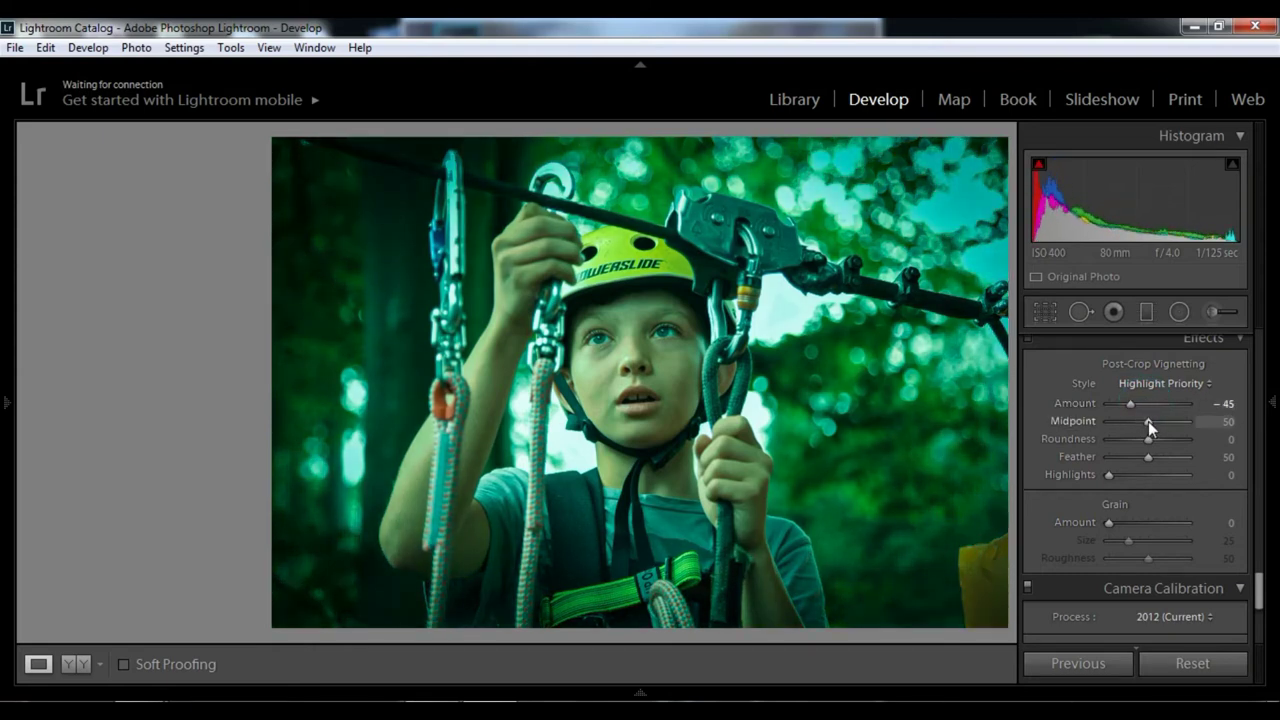
left_click_drag(1148, 421, 1154, 422)
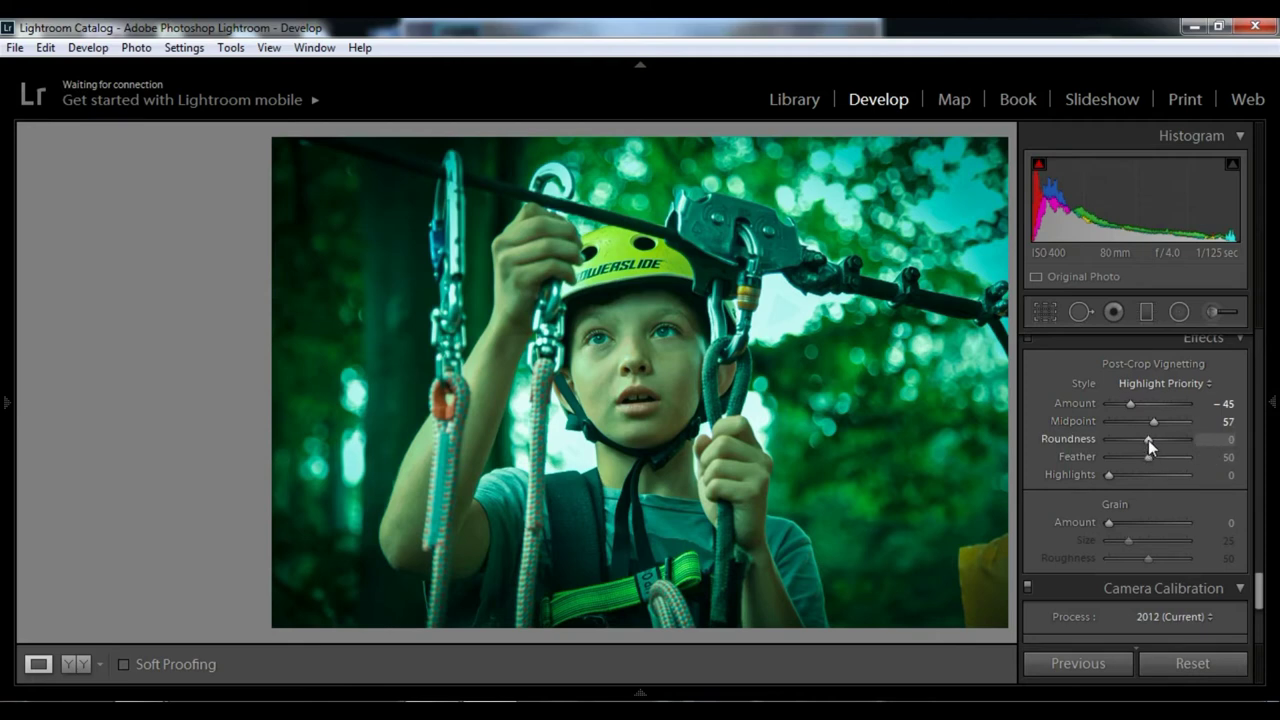
mouse_move(1148, 440)
left_mouse_down()
mouse_move(1106, 443)
mouse_move(1117, 444)
left_mouse_up()
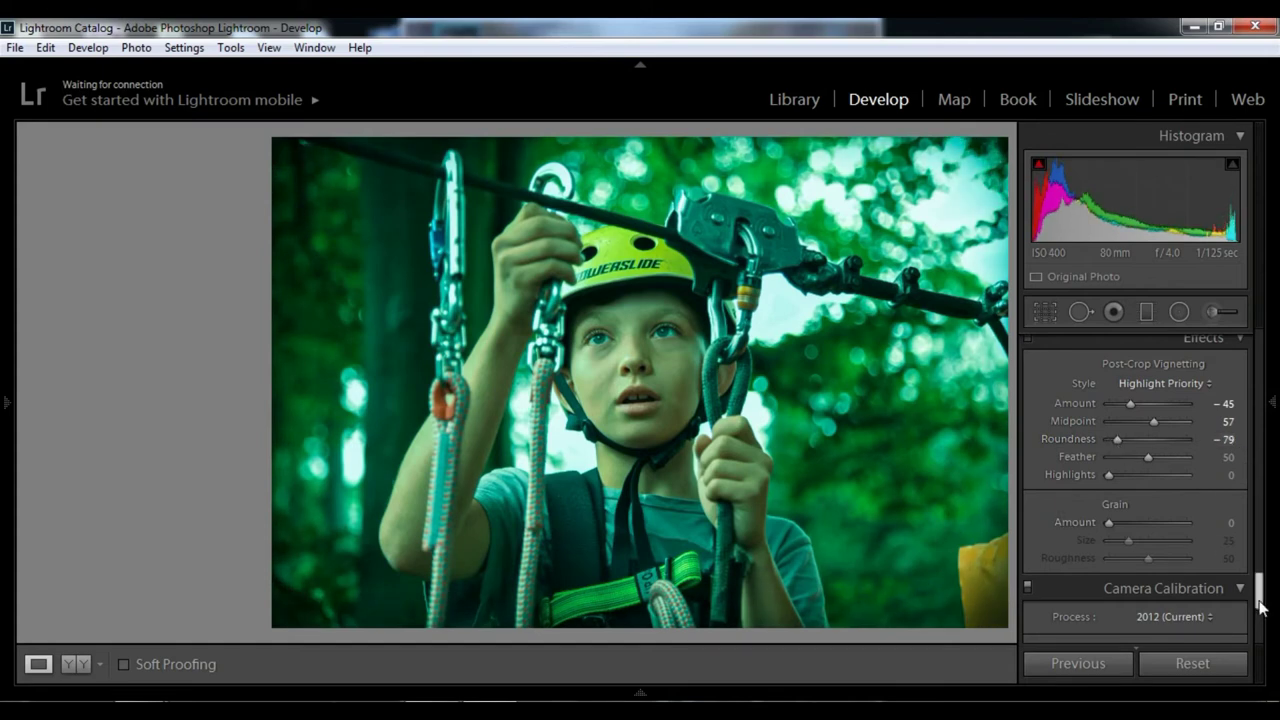
scroll(1260, 606, "down", 5)
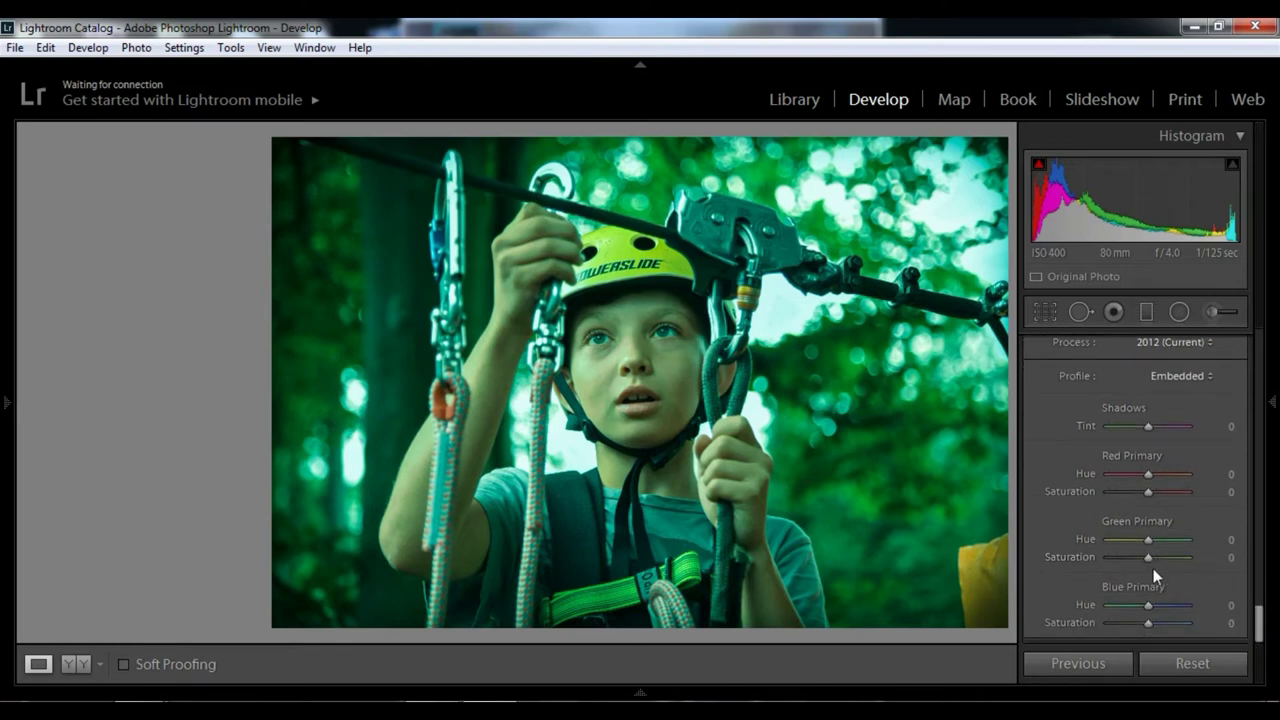
- Set Green Primary Hue +33, Blue Primary Hue +7 and Blue Primary Saturation +24
left_click_drag(1150, 540, 1163, 540)
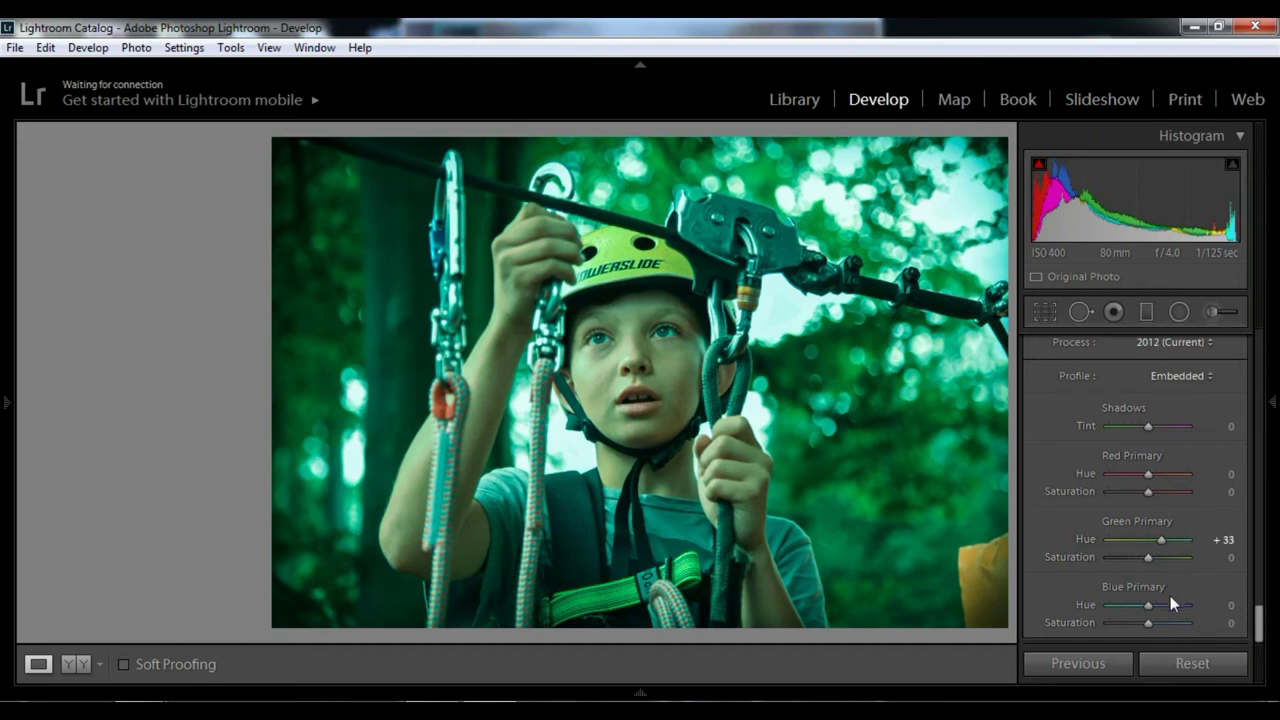
left_click_drag(1154, 611, 1161, 610)
left_click_drag(1157, 608, 1156, 608)
left_click_drag(1147, 623, 1156, 622)
left_click_drag(1260, 604, 1257, 386)
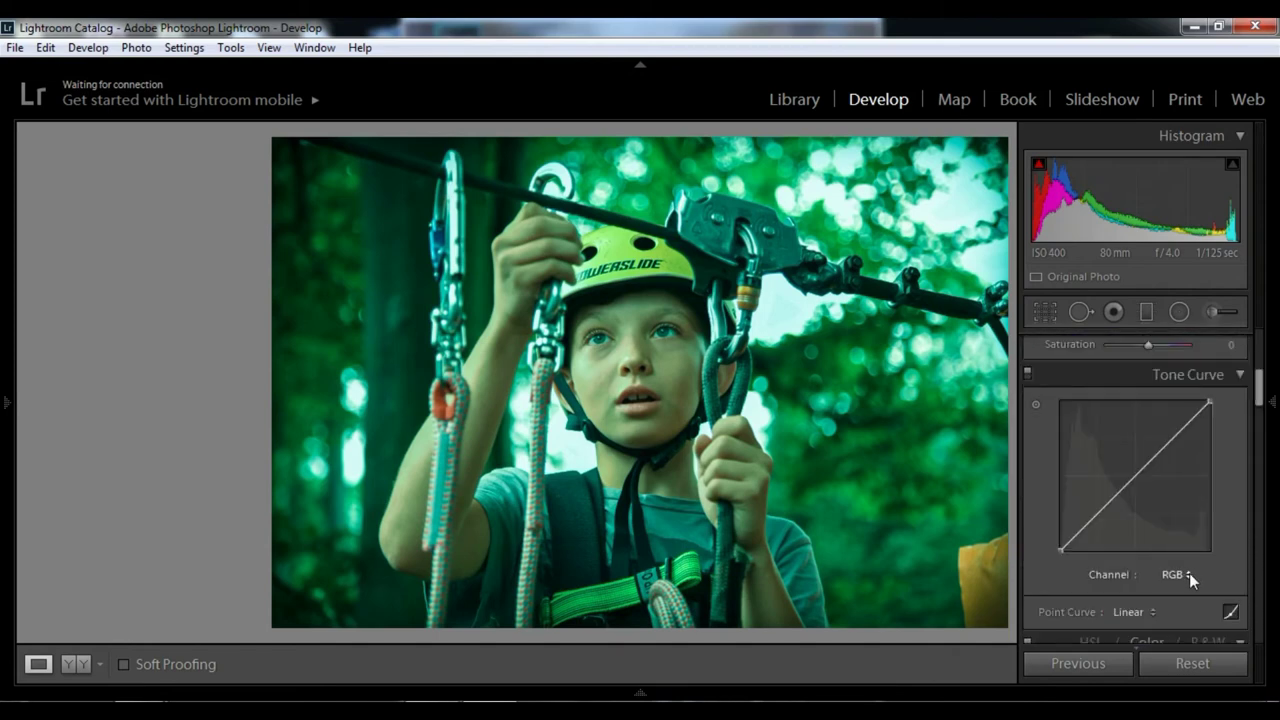
- Switch the tone curve to the Blue channel and raise its black point to 7.1%
left_click(1184, 574)
left_click(1124, 659)
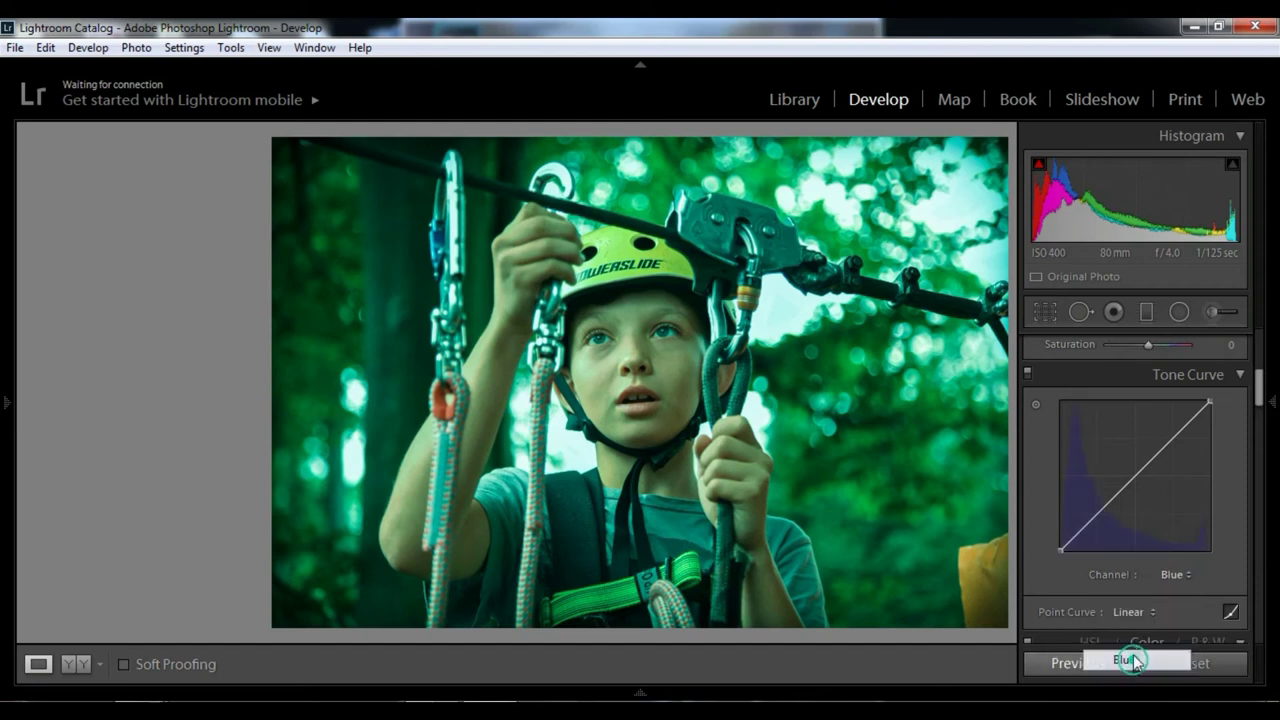
mouse_move(1061, 548)
left_click_drag(1060, 548, 1060, 541)
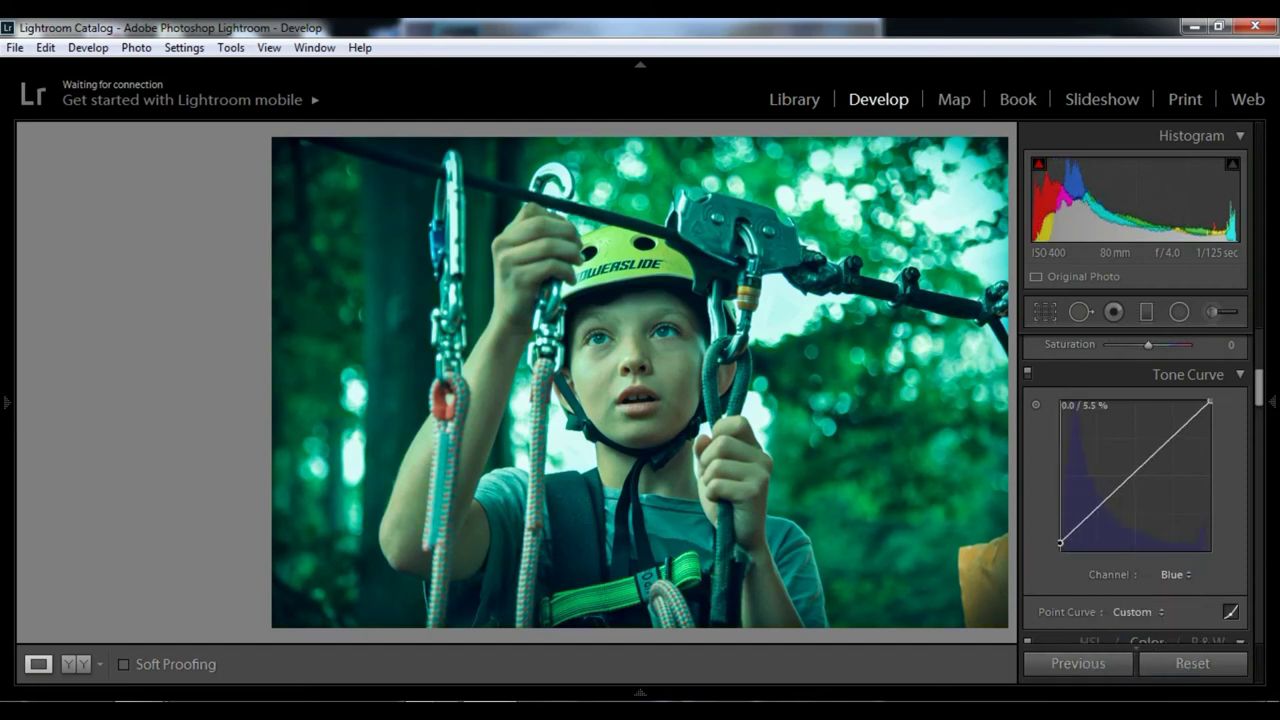
left_click_drag(1060, 543, 1060, 541)
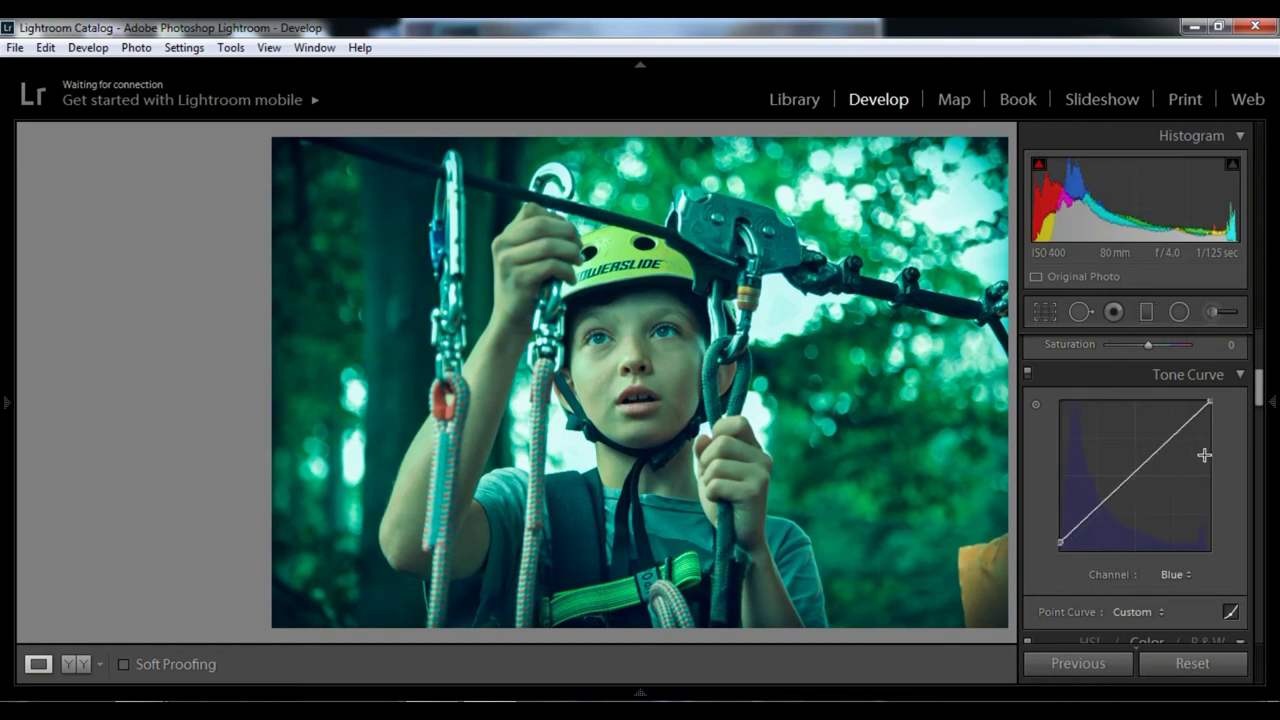
left_click_drag(1259, 400, 1262, 455)
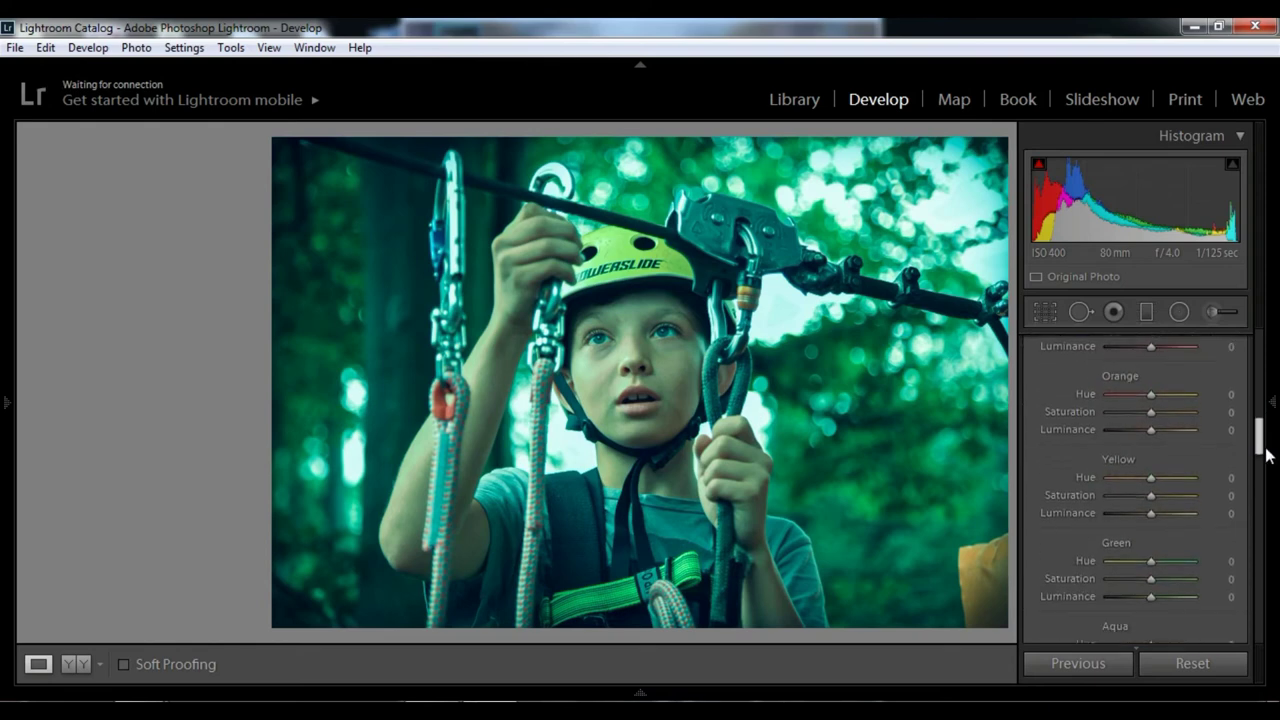
- Set Yellow Hue -44, Saturation +38 and Green Hue -42, Saturation +38, Luminance +13
left_click_drag(1149, 478, 1131, 478)
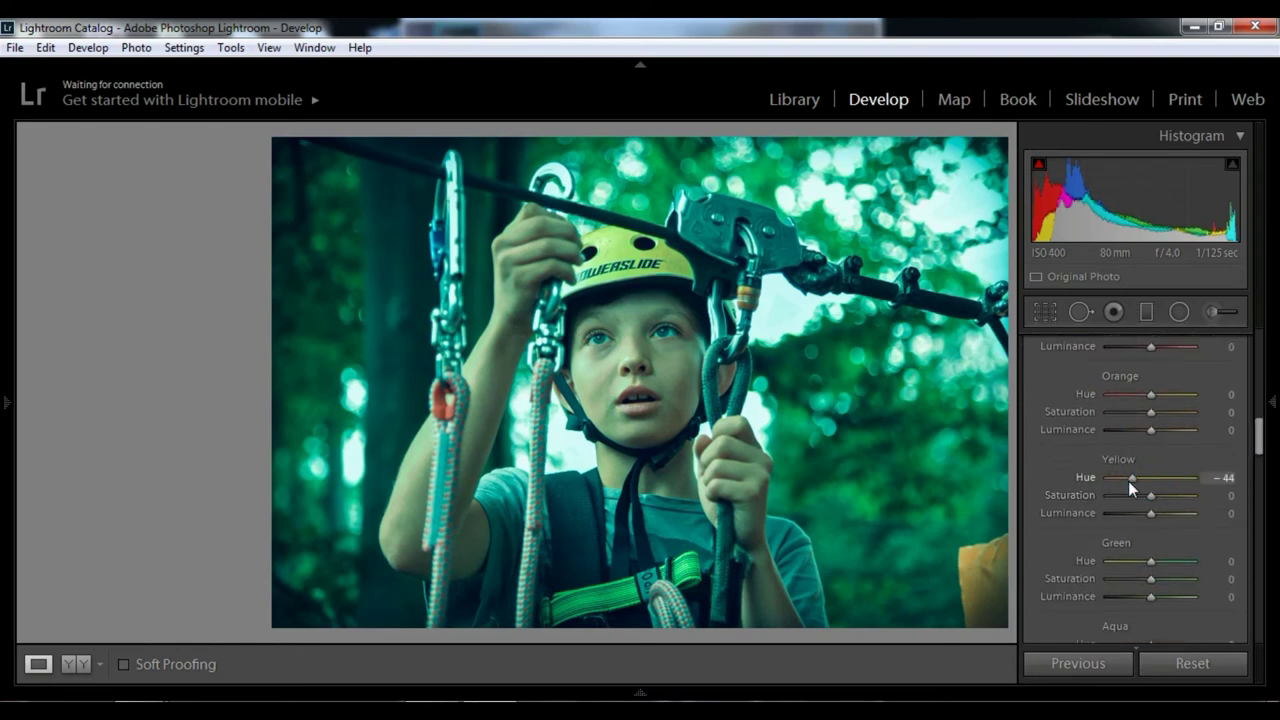
left_click_drag(1161, 481, 1128, 483)
left_click_drag(1150, 495, 1165, 495)
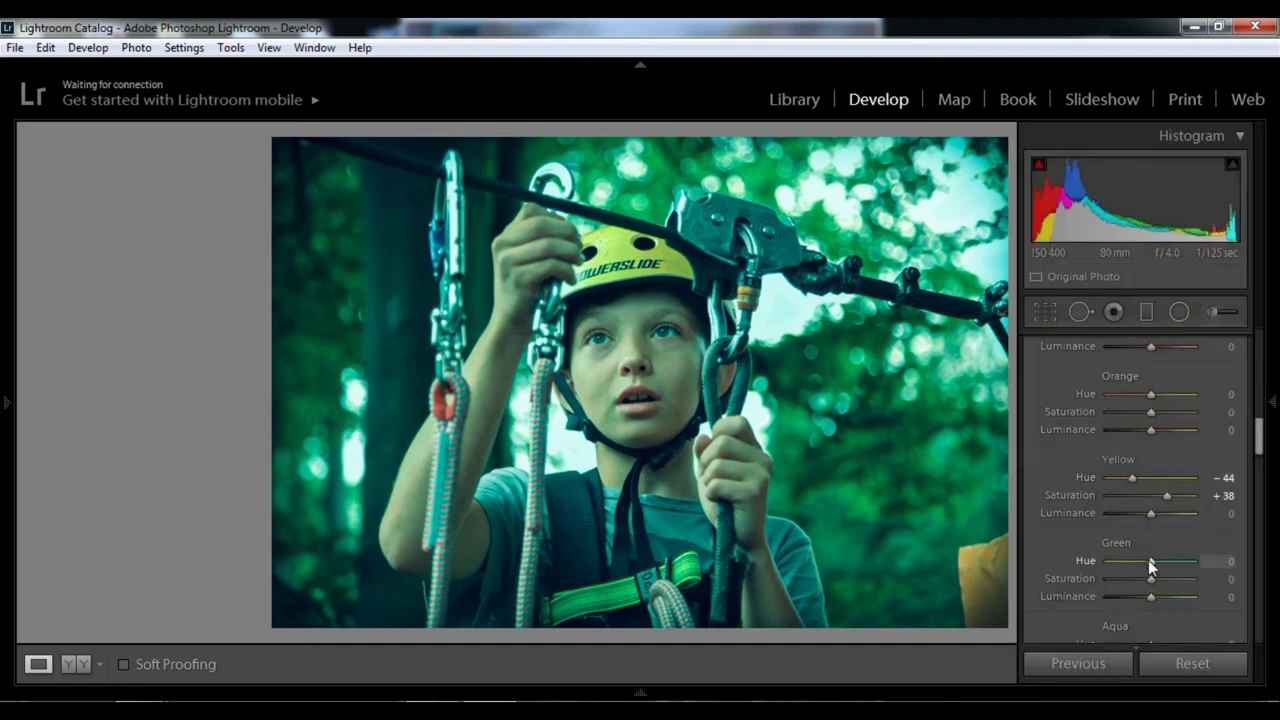
mouse_move(1149, 561)
left_mouse_down()
mouse_move(1102, 561)
mouse_move(1180, 566)
mouse_move(1131, 563)
mouse_move(1168, 578)
left_mouse_up()
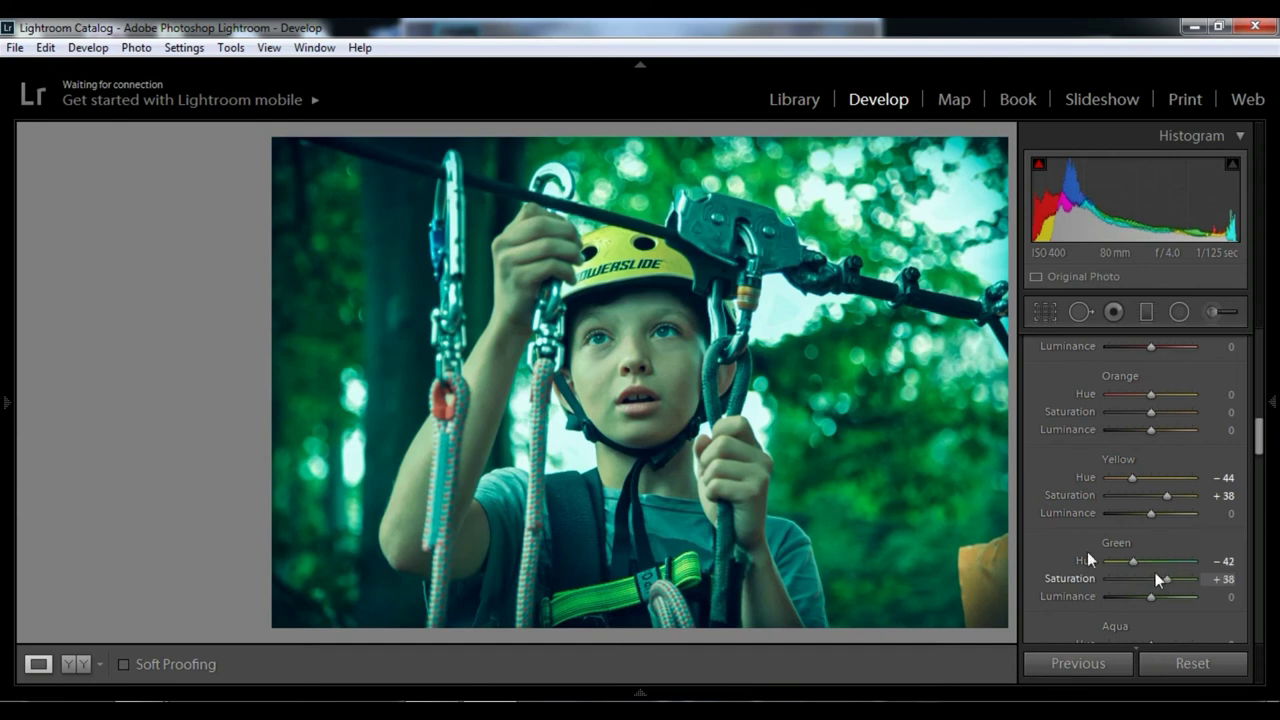
key("Tab")
left_click_drag(1150, 597, 1155, 596)
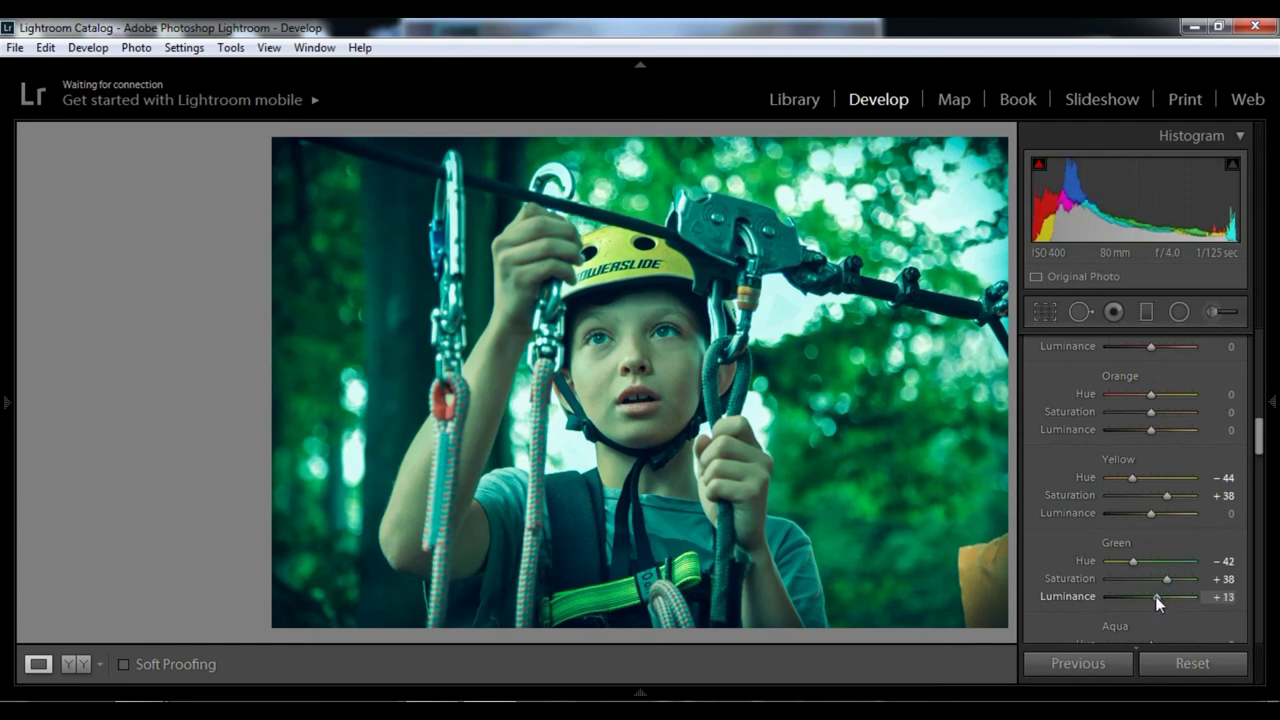
mouse_move(1258, 450)
left_mouse_down()
mouse_move(1272, 500)
mouse_move(1268, 360)
left_mouse_up()
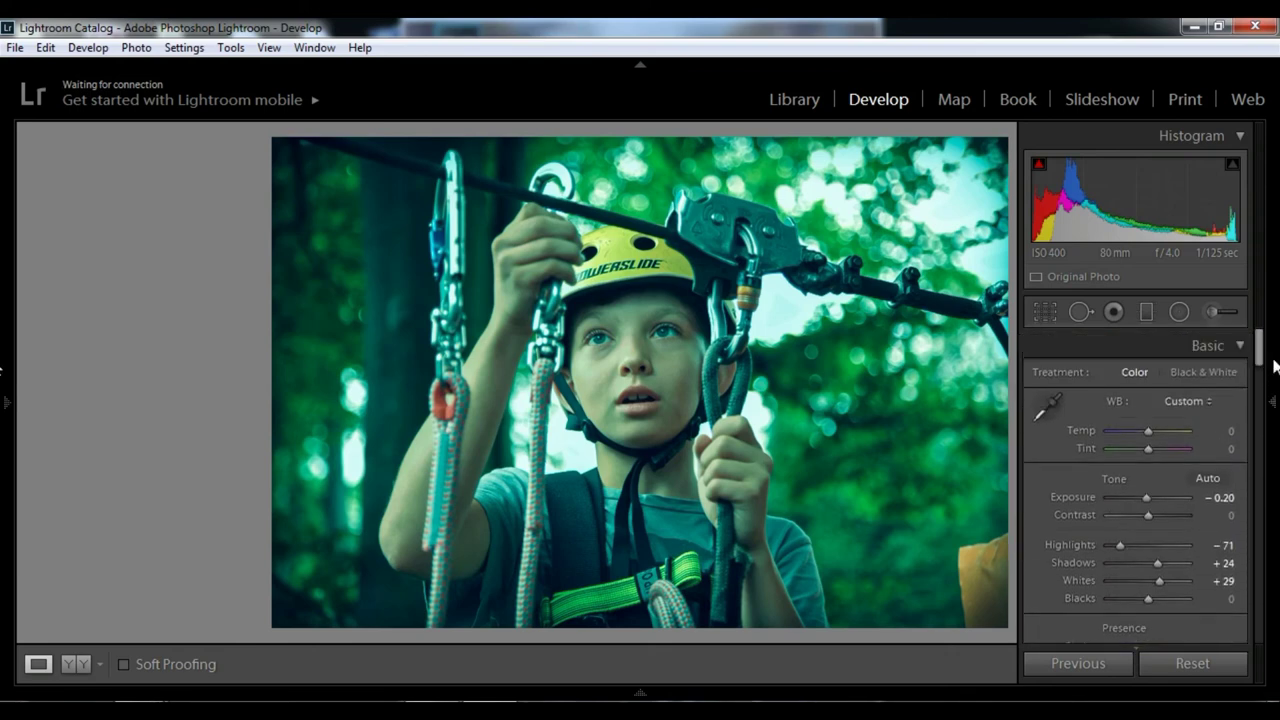
- Set the white balance to Temp -7 and Tint +36
left_click_drag(1149, 430, 1146, 430)
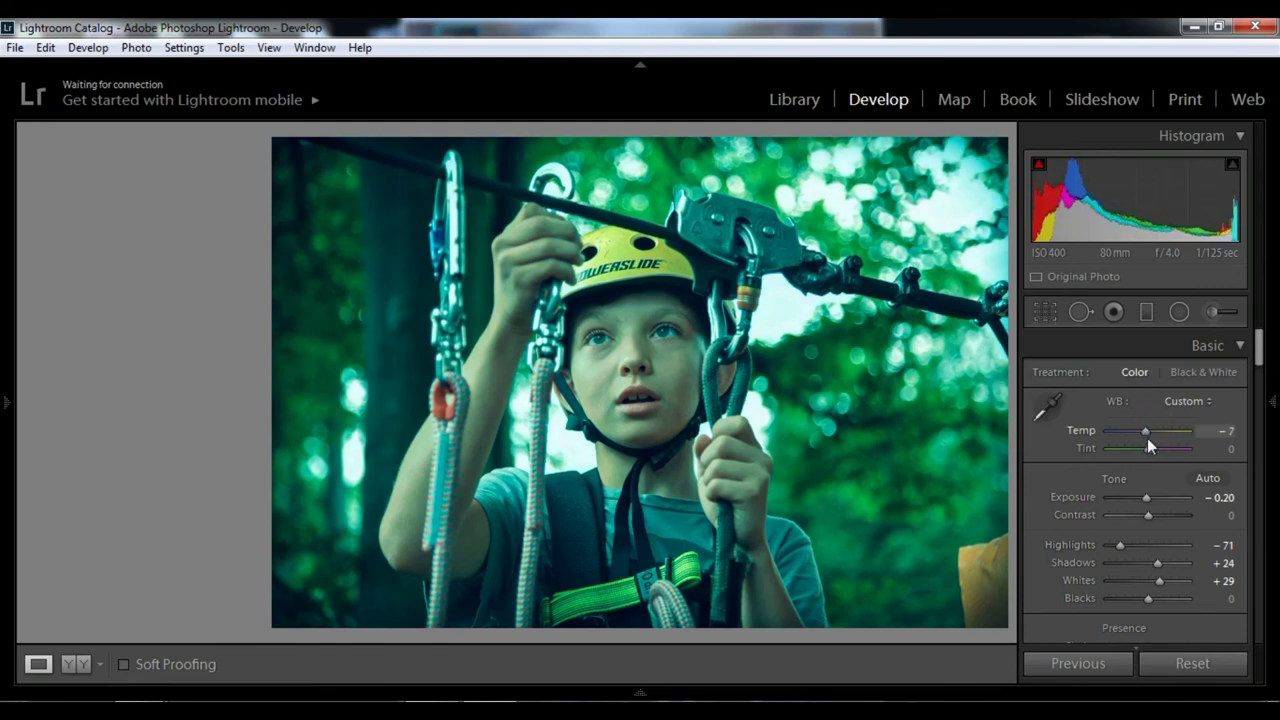
left_click_drag(1148, 448, 1162, 448)
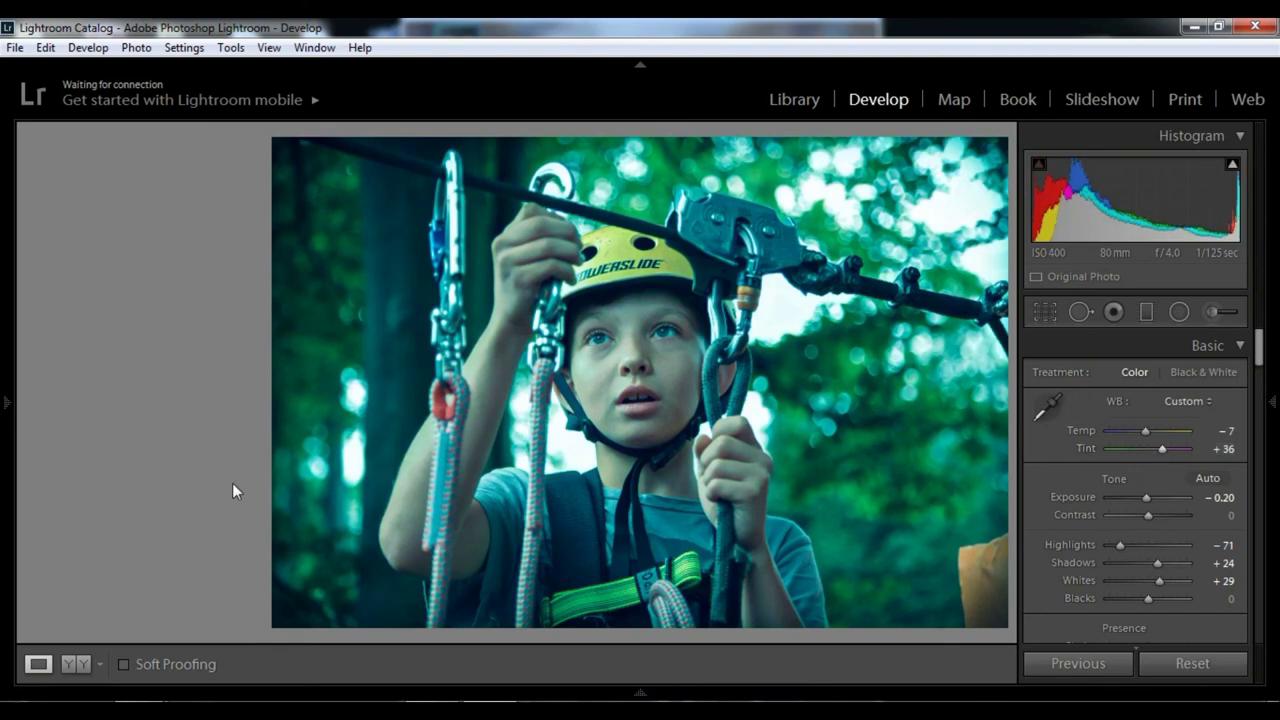
left_click(84, 662)
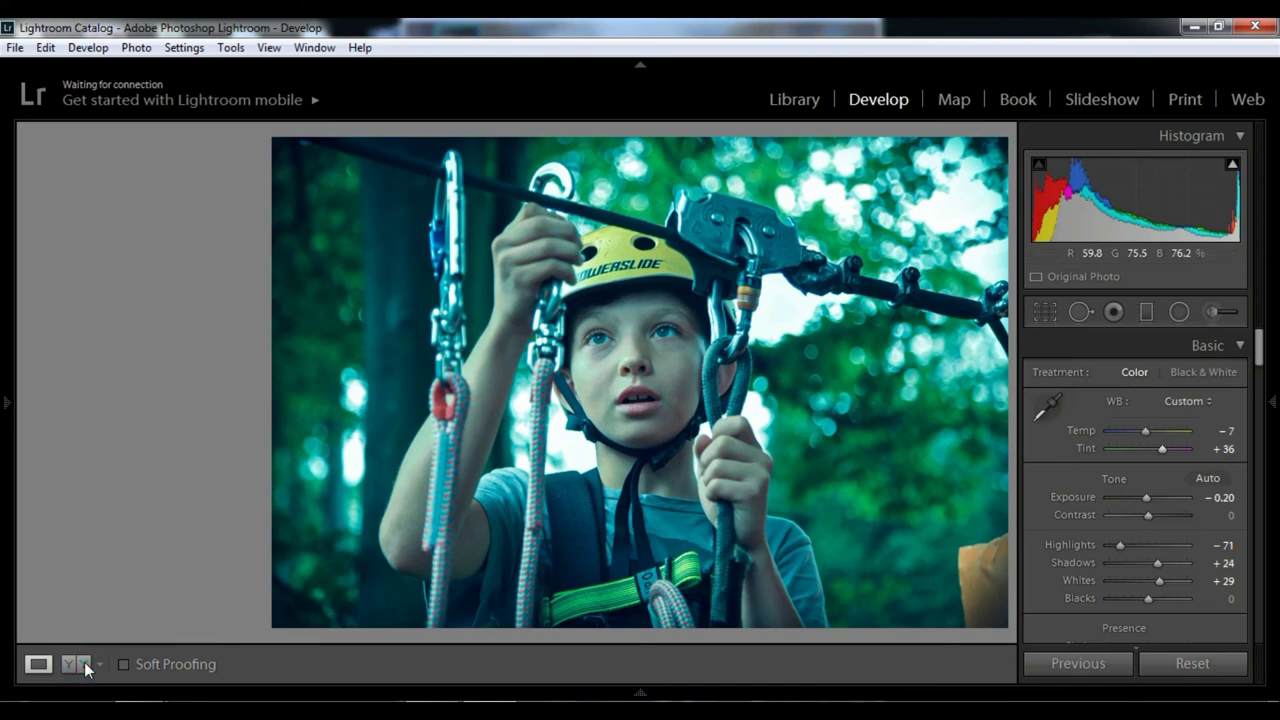
- Hide the side panel and cycle split and top/bottom Before/After layouts, ending side by side
key("F8")
left_click(89, 661)
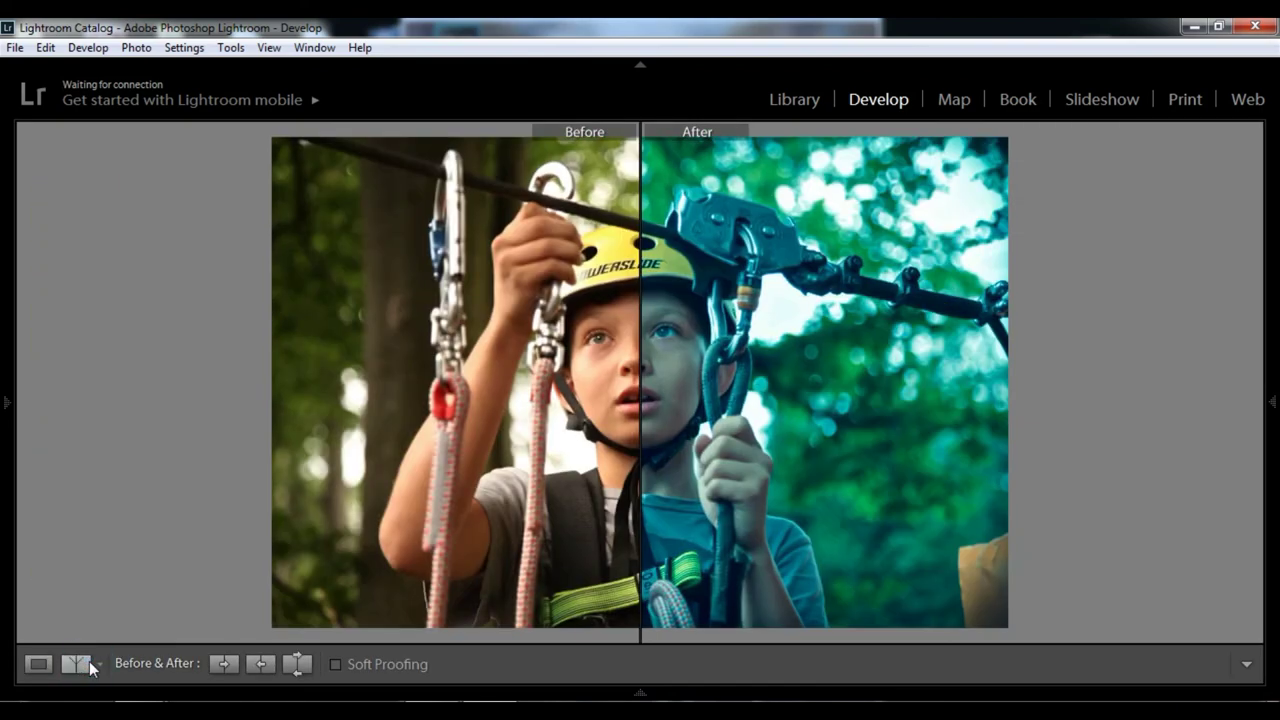
left_click(89, 661)
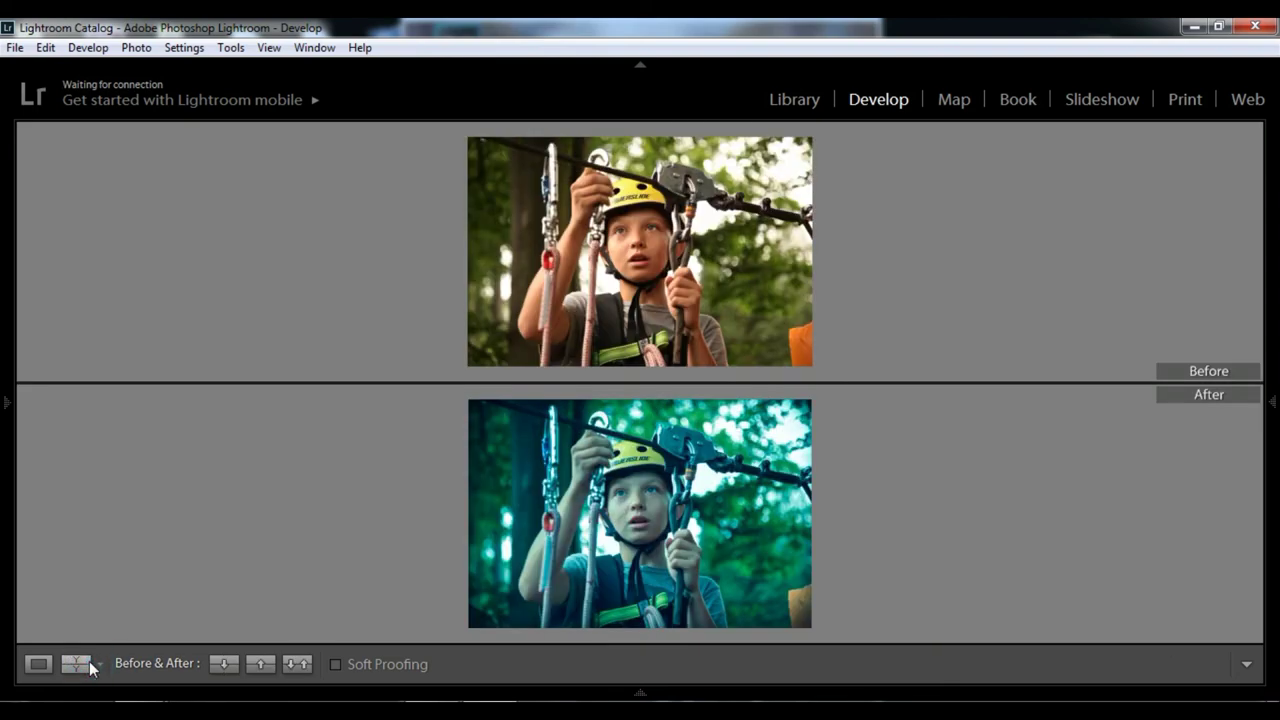
left_click(89, 661)
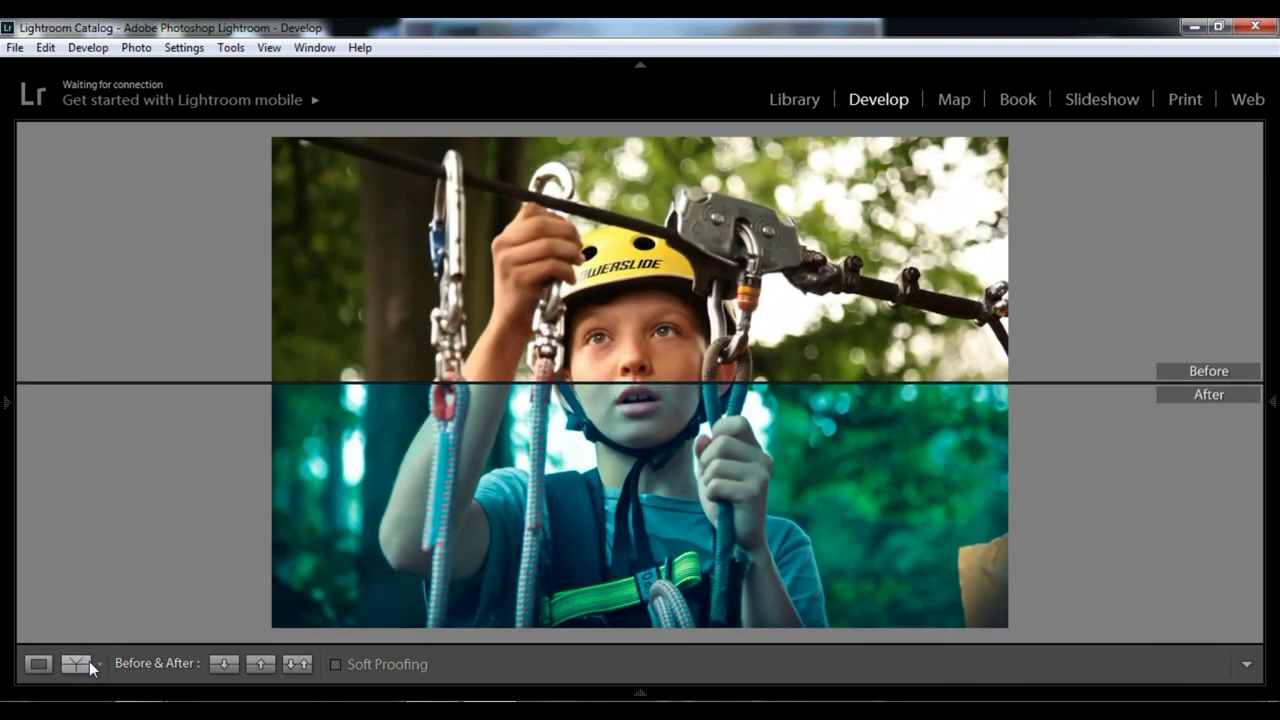
left_click(89, 661)
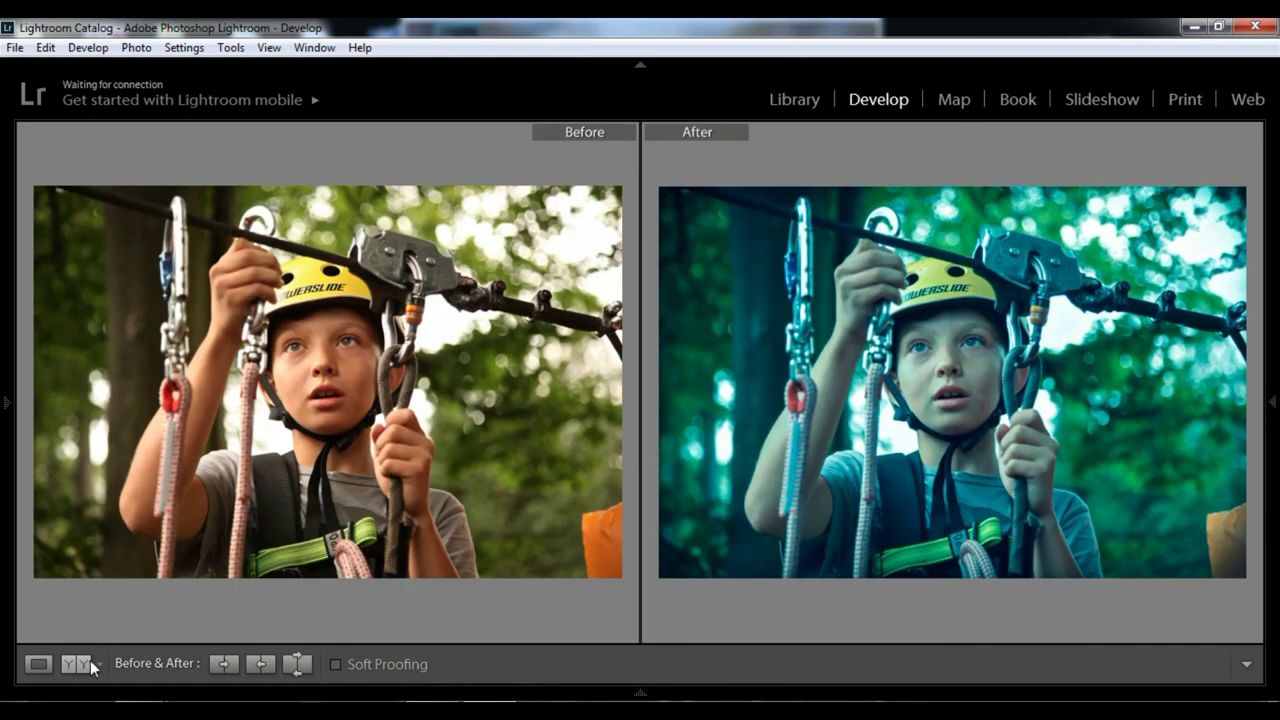